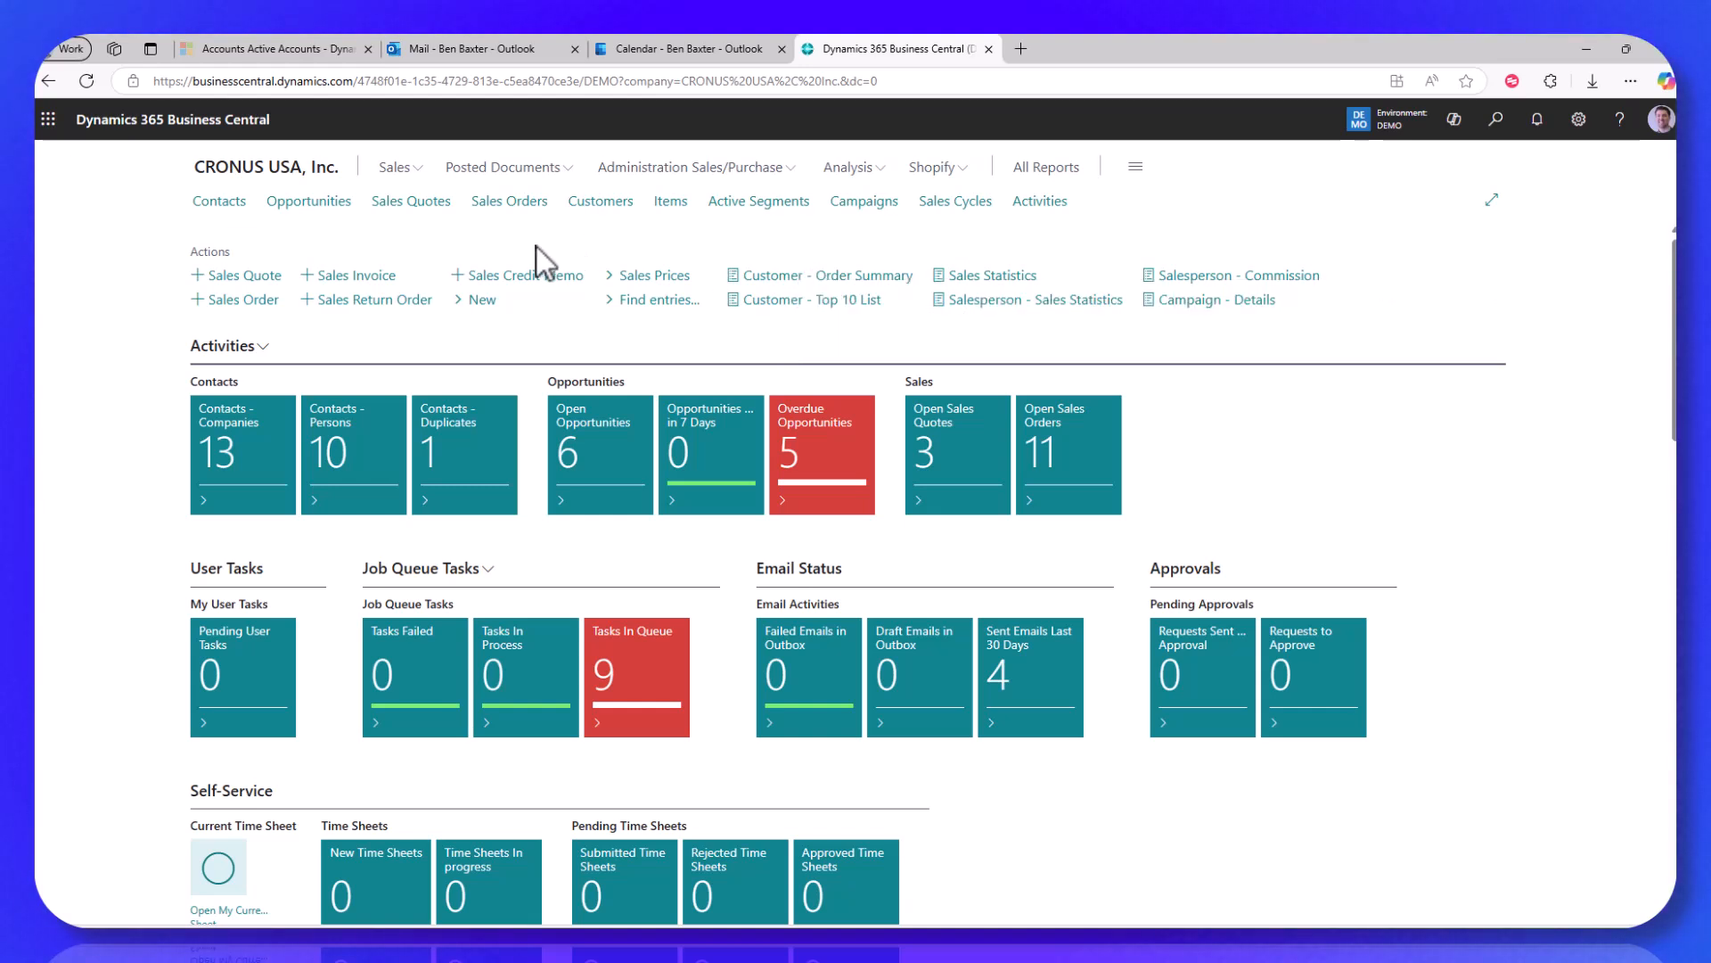
Step: Start a new sales quote for customer 20000 (Trey Research)
{"action": "left_click", "coordinate": [235, 278]}
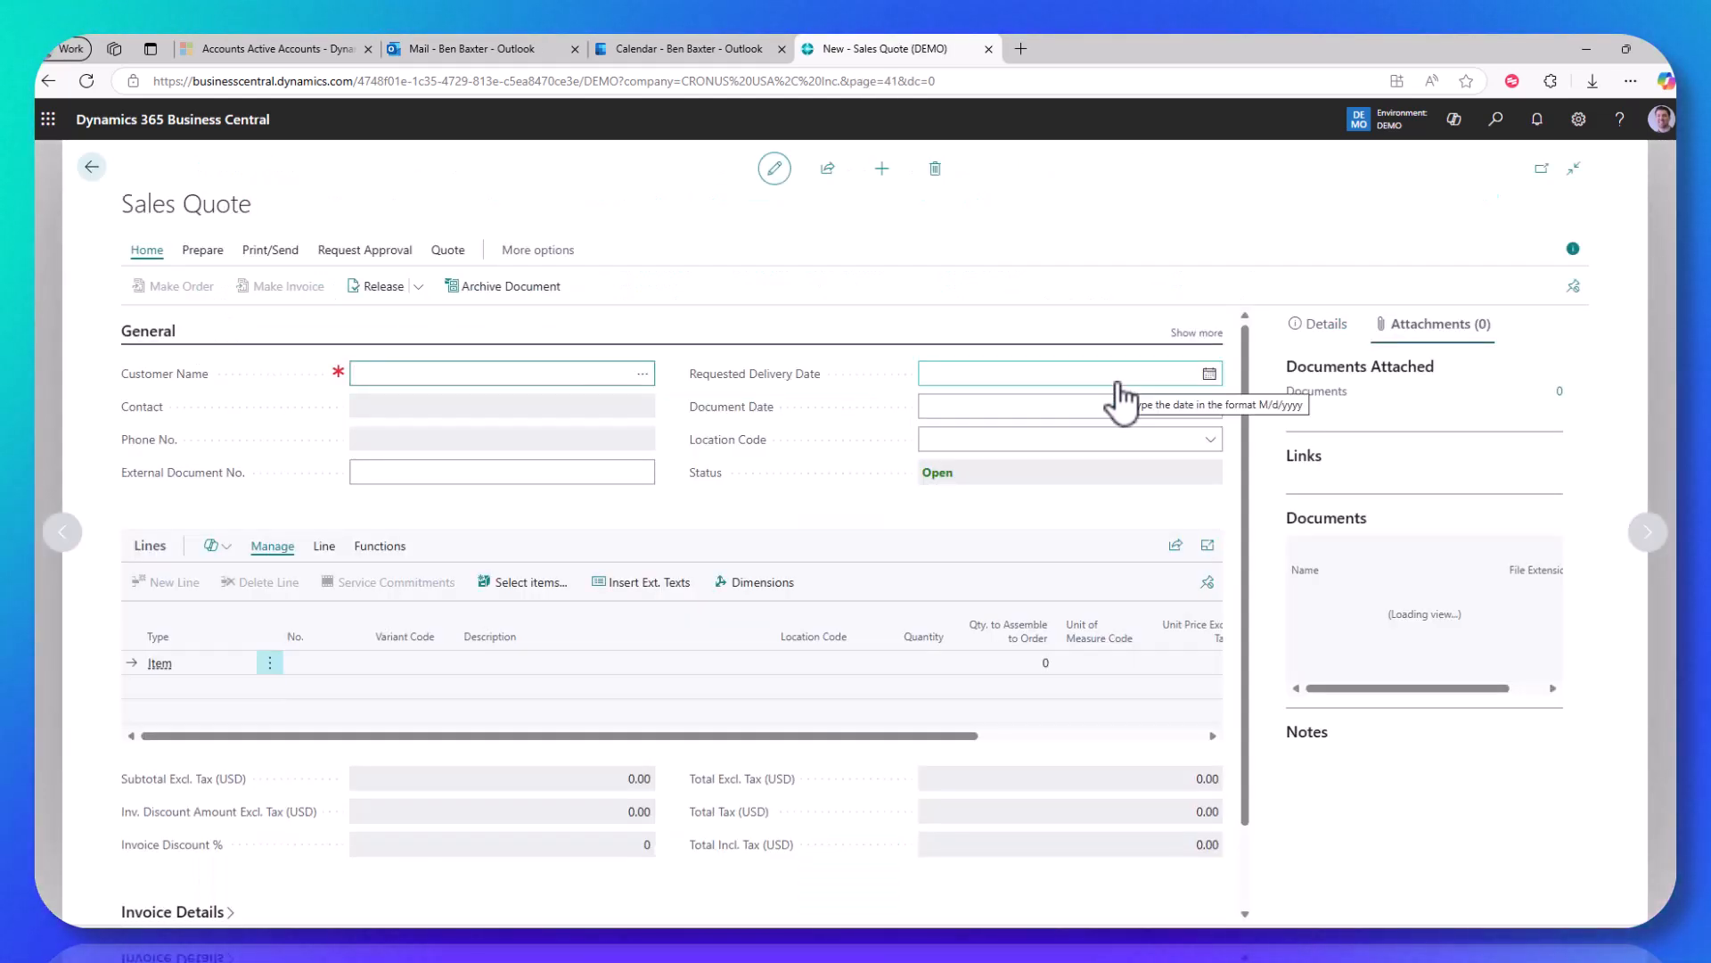
{"action": "type", "text": "200"}
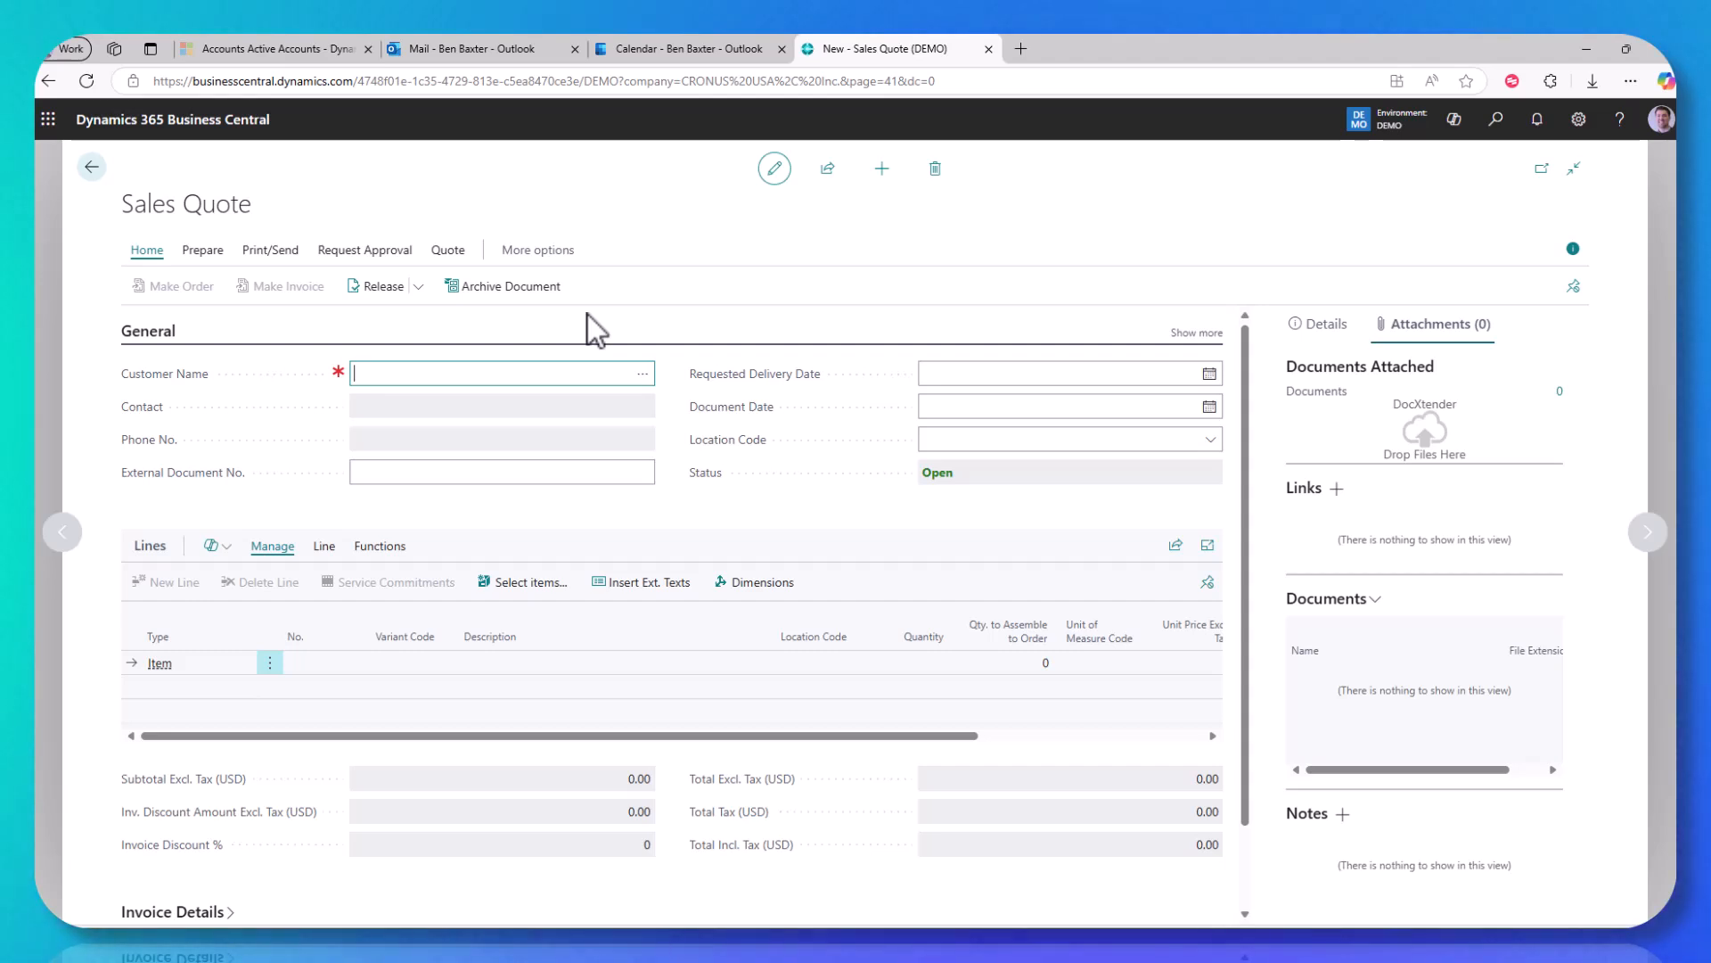
{"action": "type", "text": "00"}
{"action": "key", "text": "Tab"}
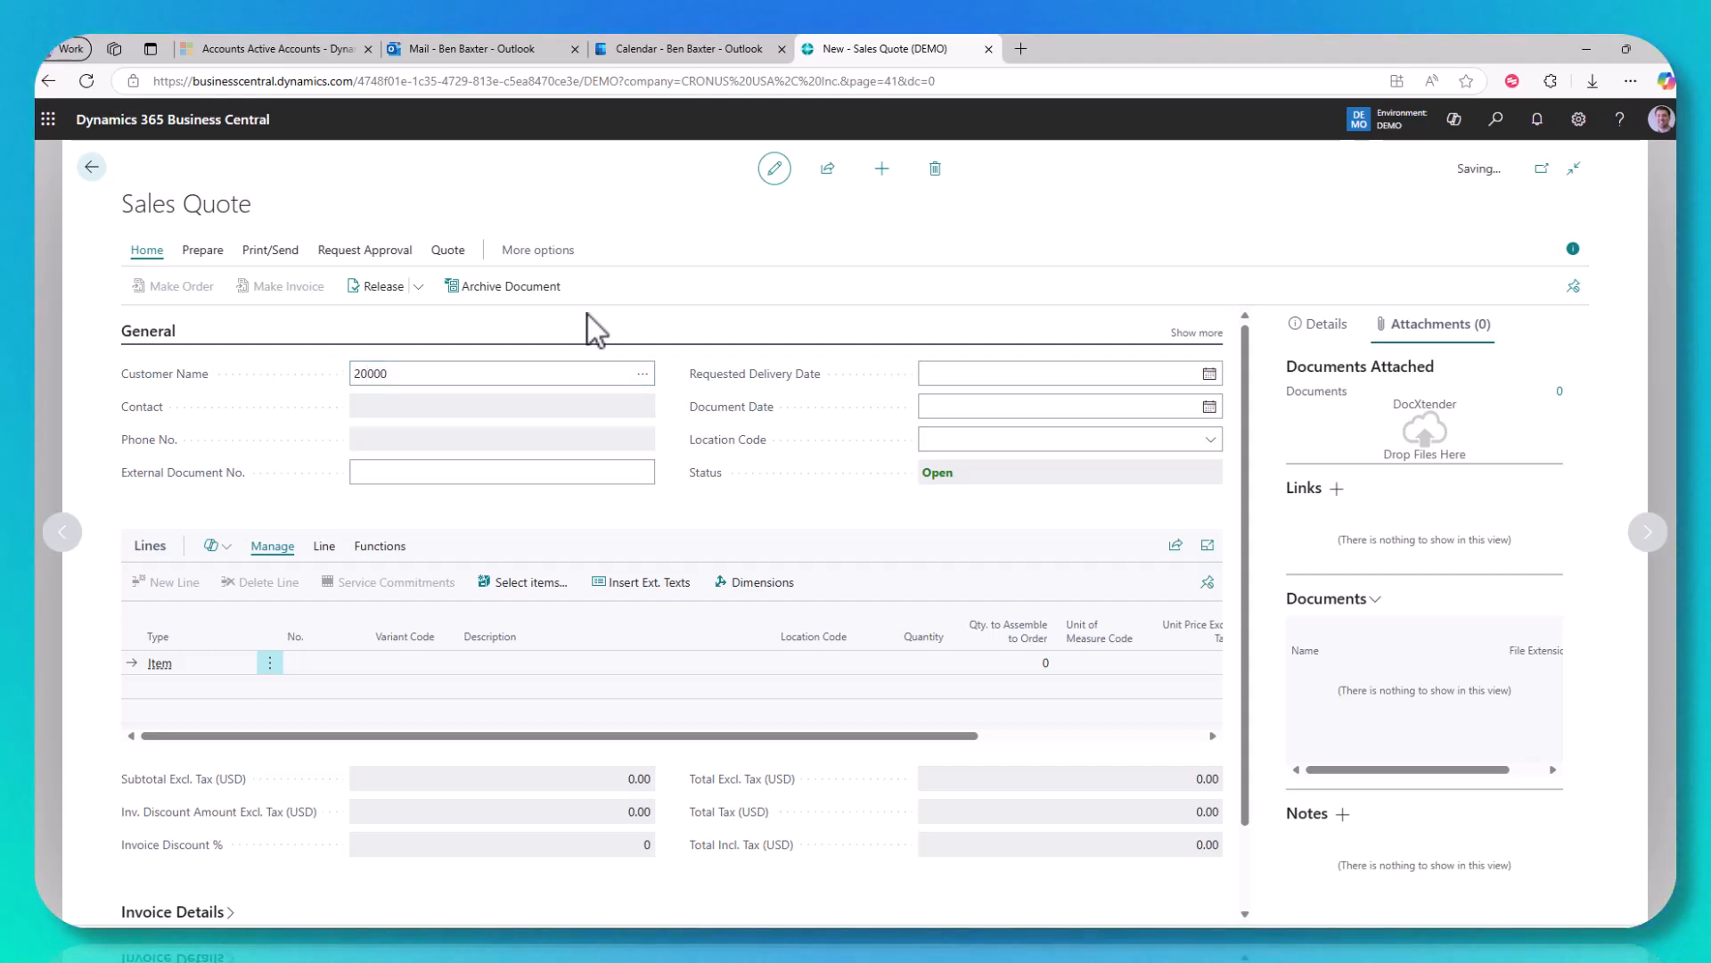
Step: Add a quote line for 3 units of item FG-1000
{"action": "left_click", "coordinate": [326, 680]}
{"action": "type", "text": "fg-1000"}
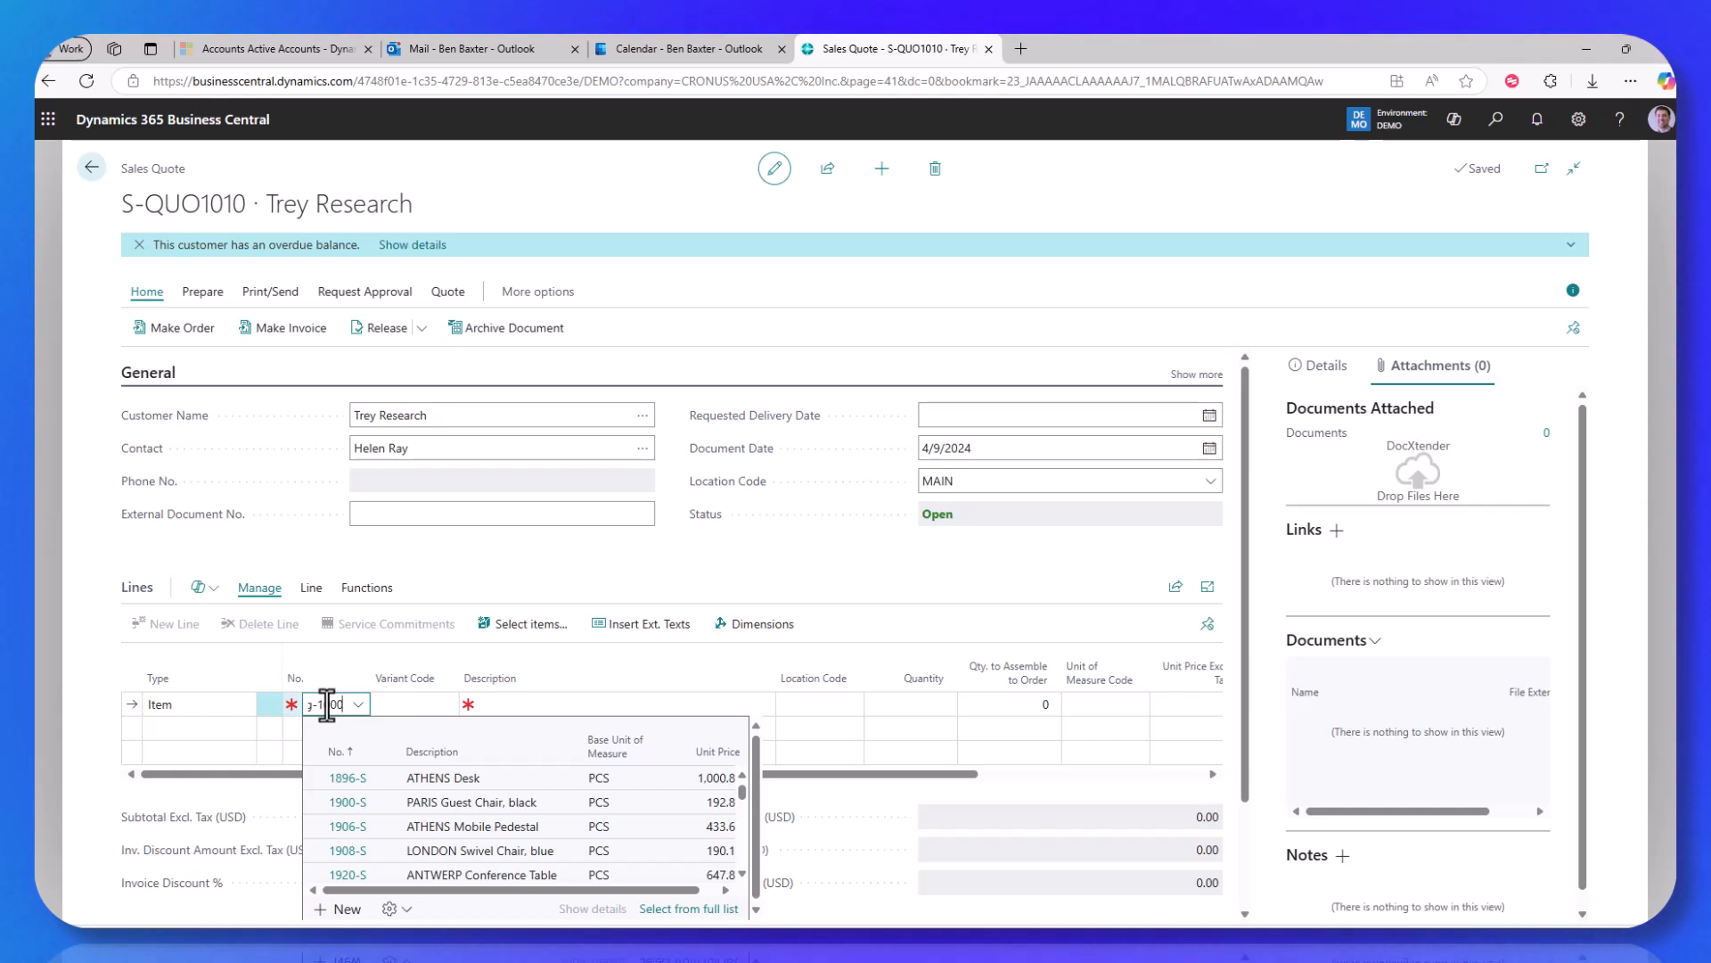
{"action": "key", "text": "Return"}
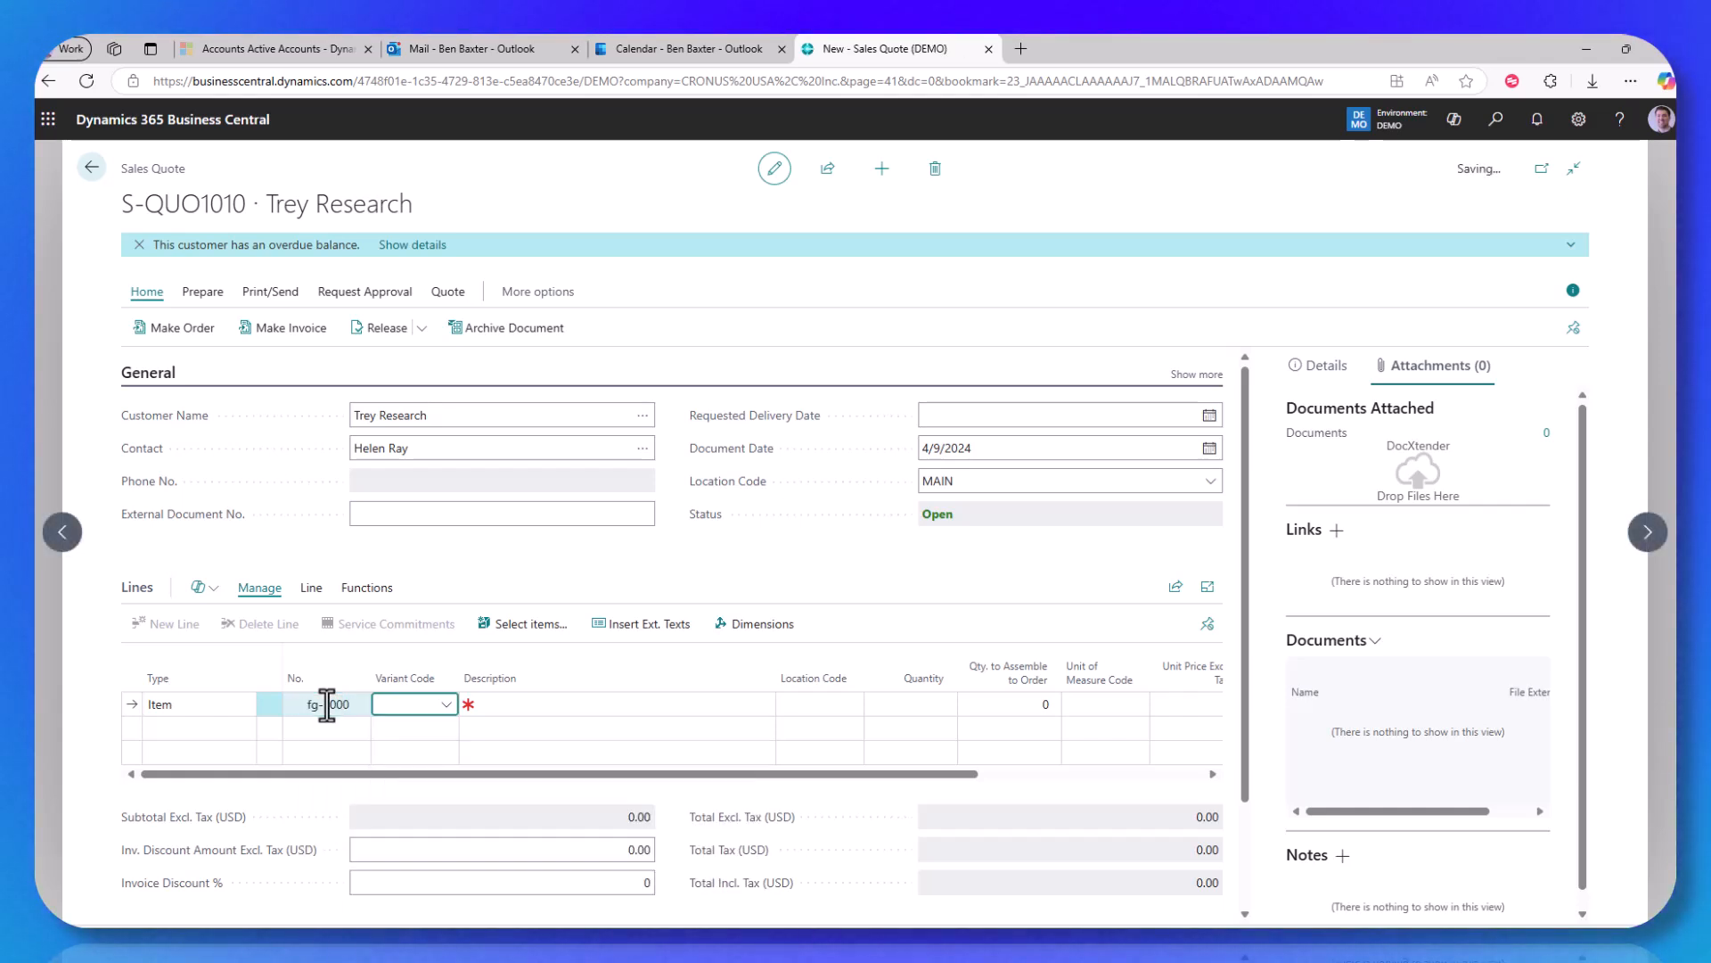
{"action": "type", "text": "3"}
{"action": "key", "text": "Tab"}
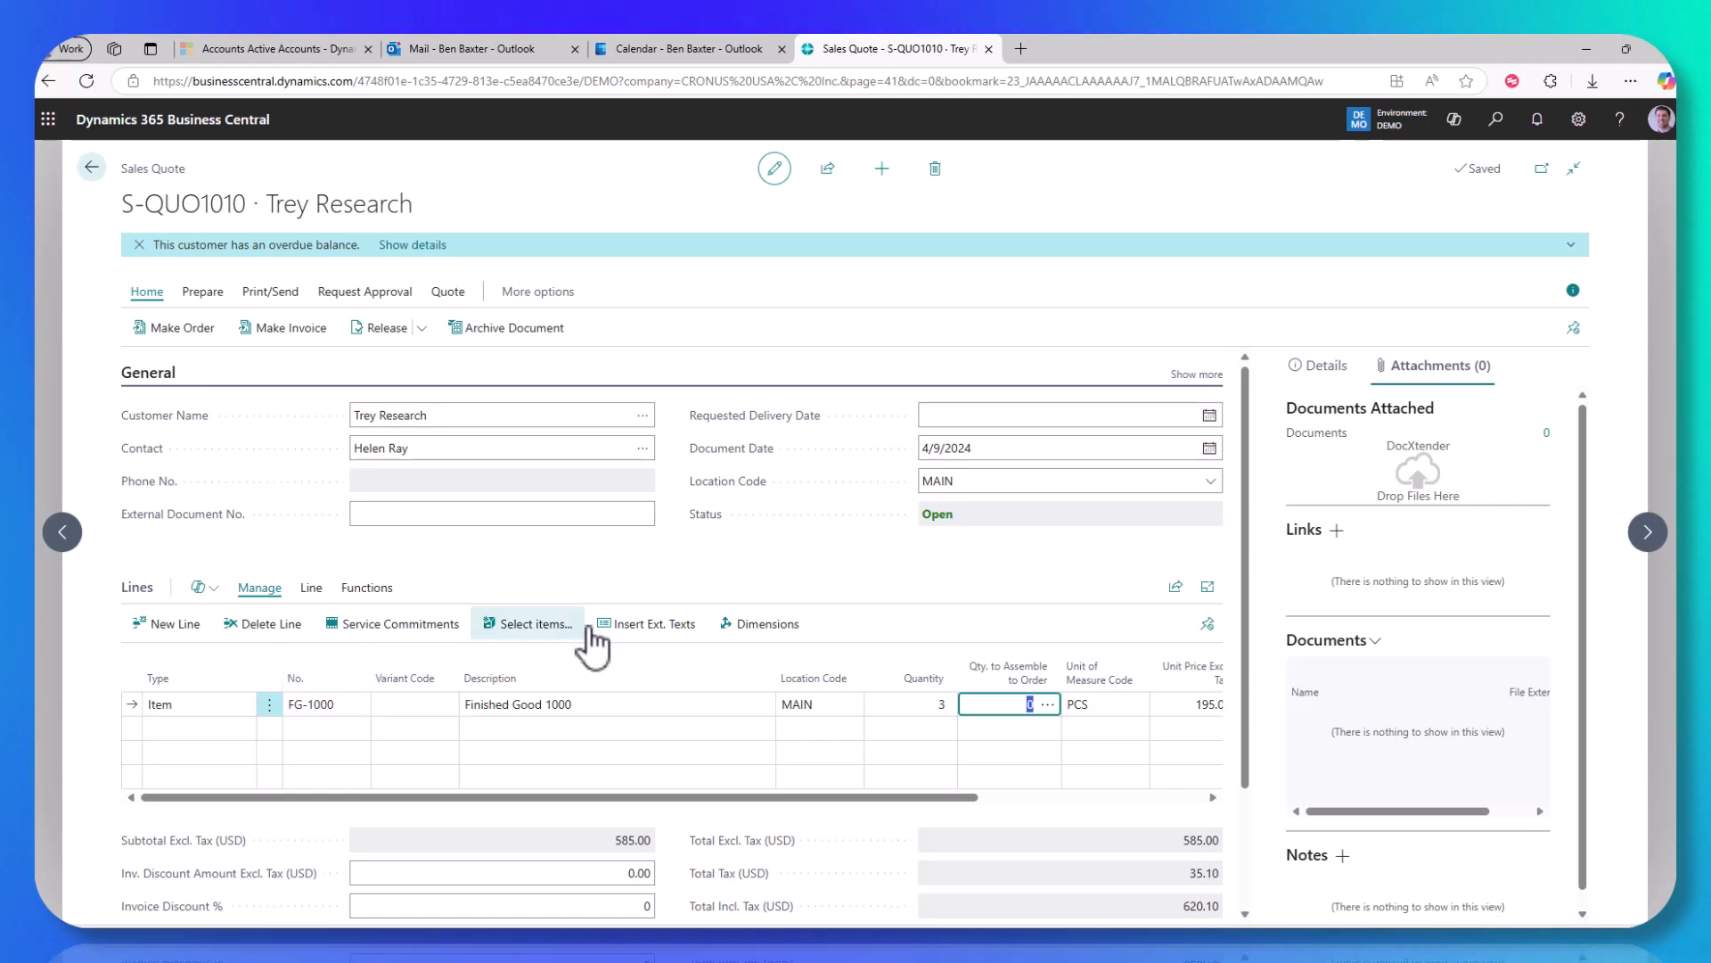
{"action": "left_click", "coordinate": [731, 569]}
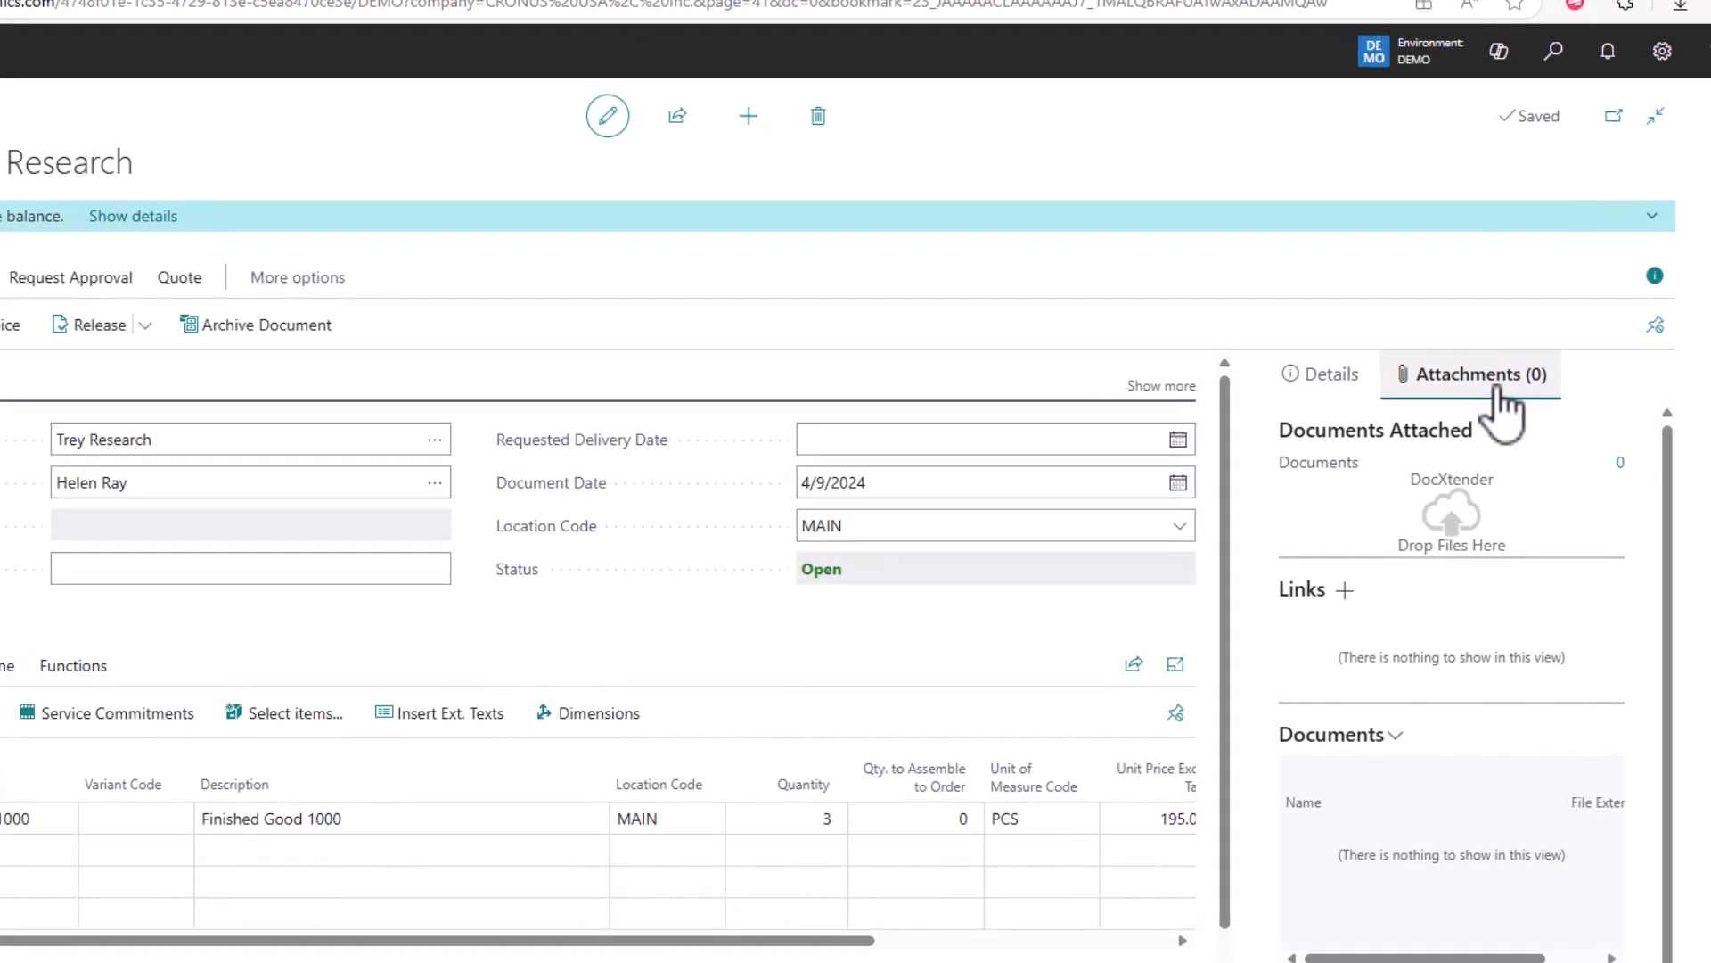
{"action": "left_click", "coordinate": [181, 278]}
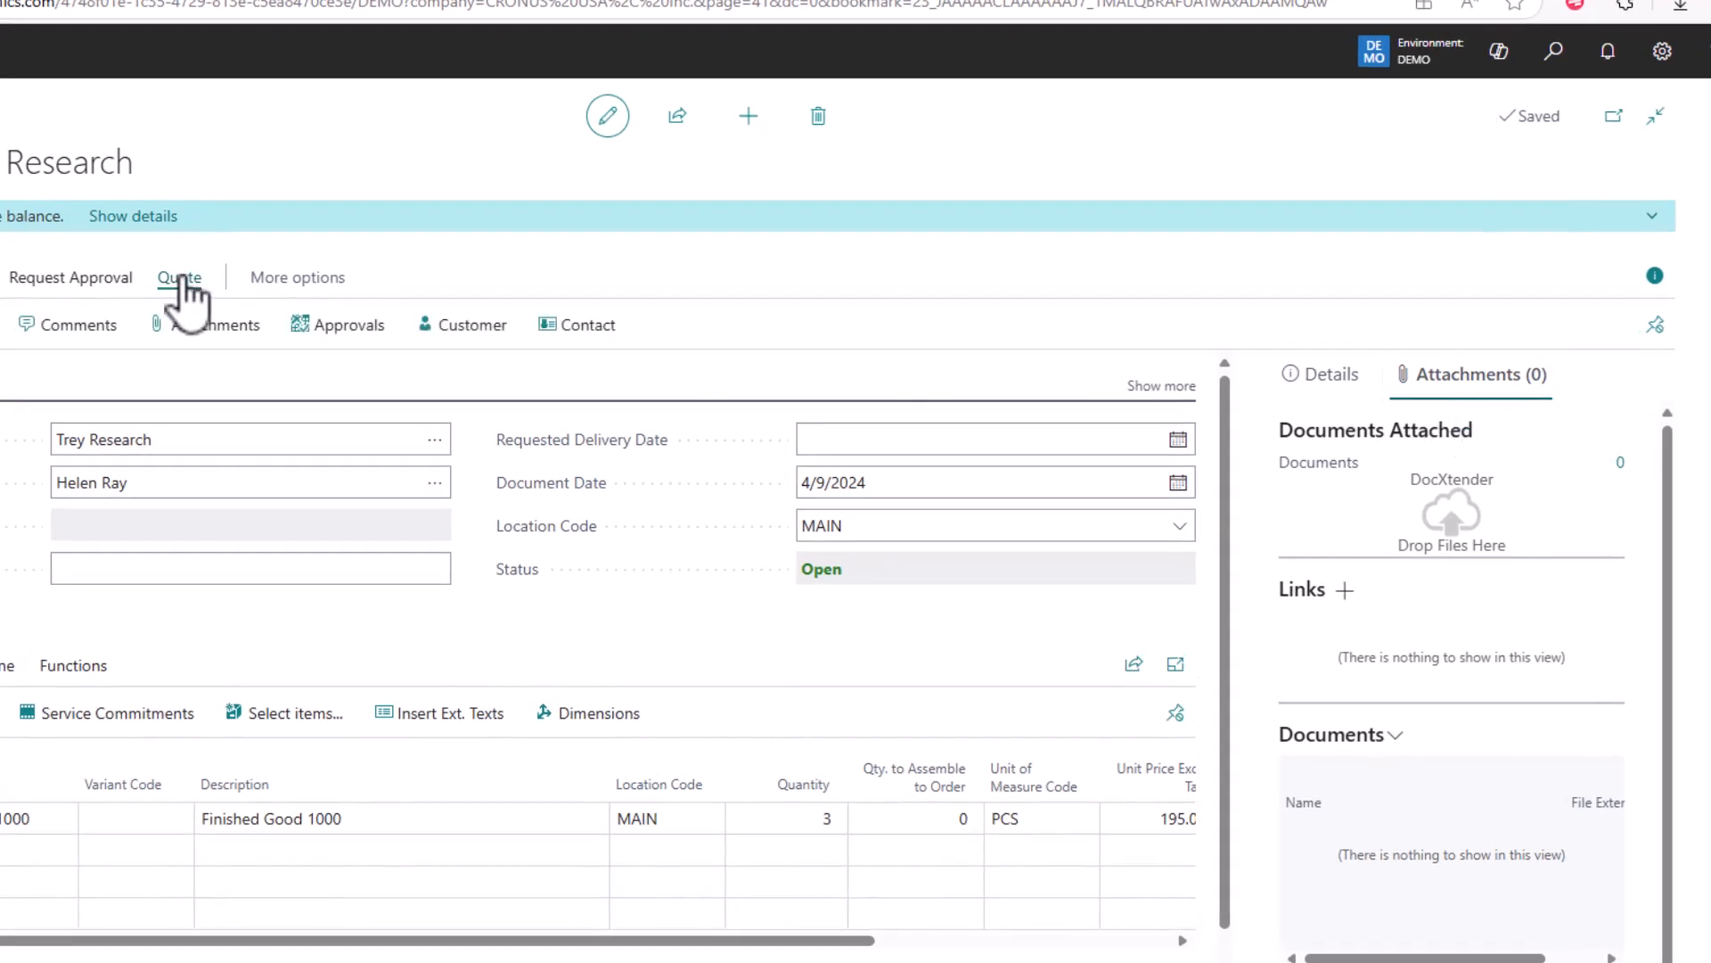
{"action": "left_click", "coordinate": [198, 332]}
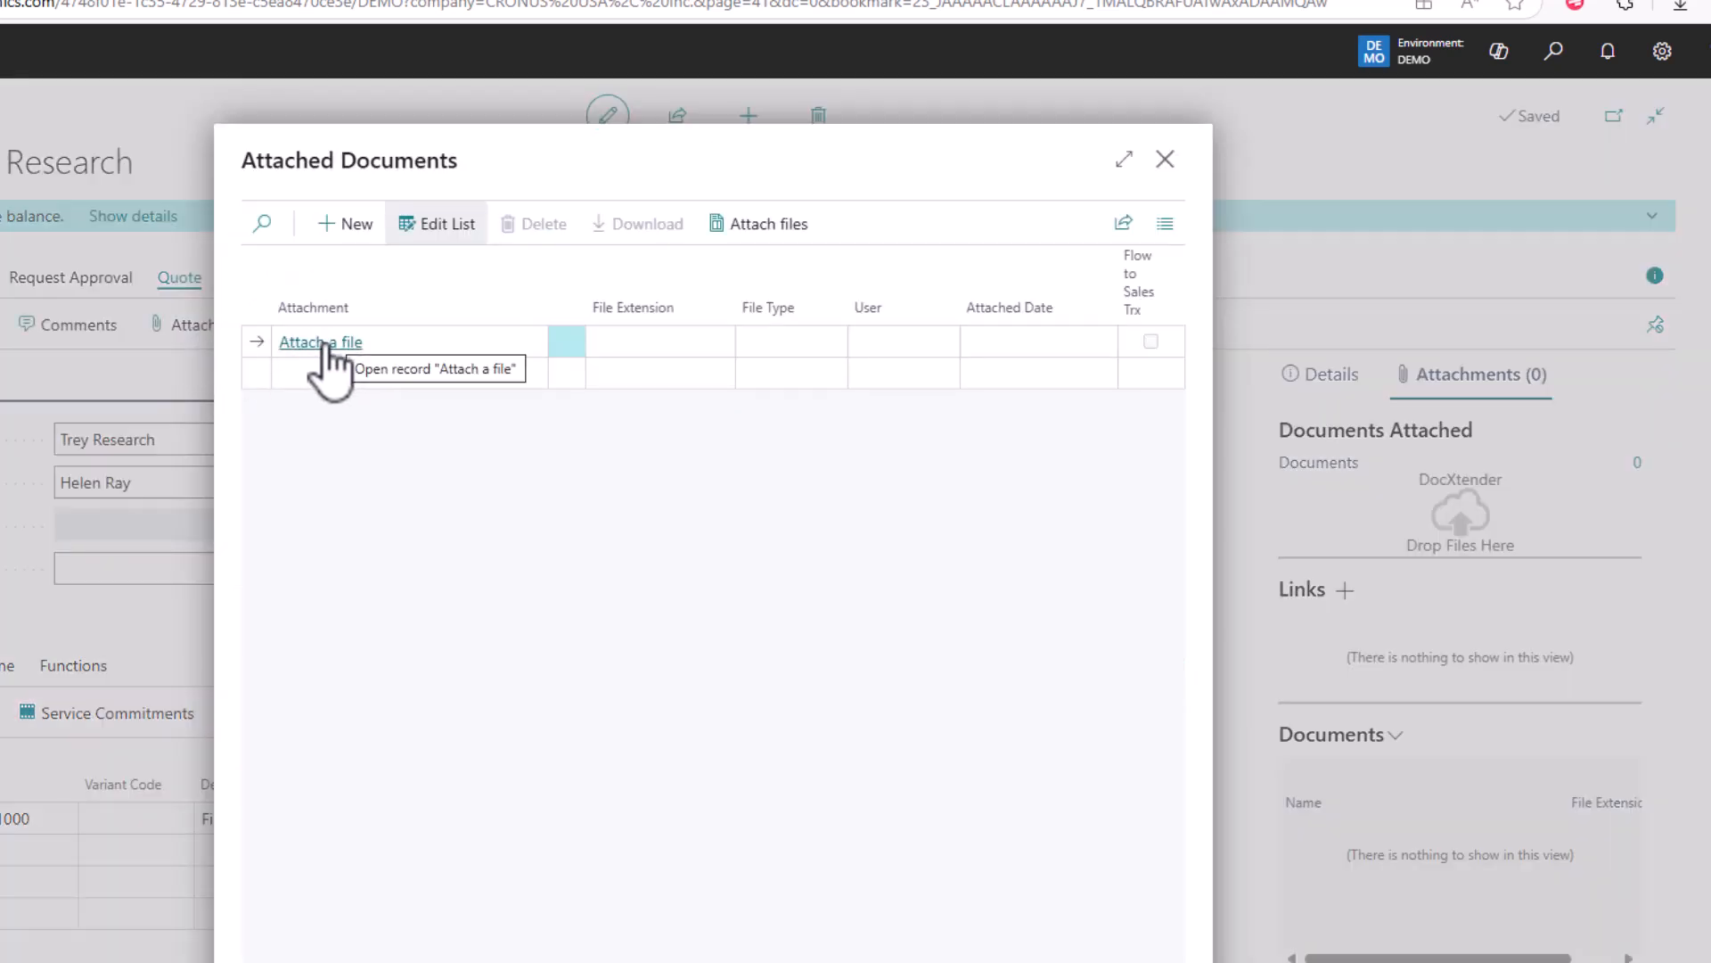
{"action": "left_click", "coordinate": [323, 344]}
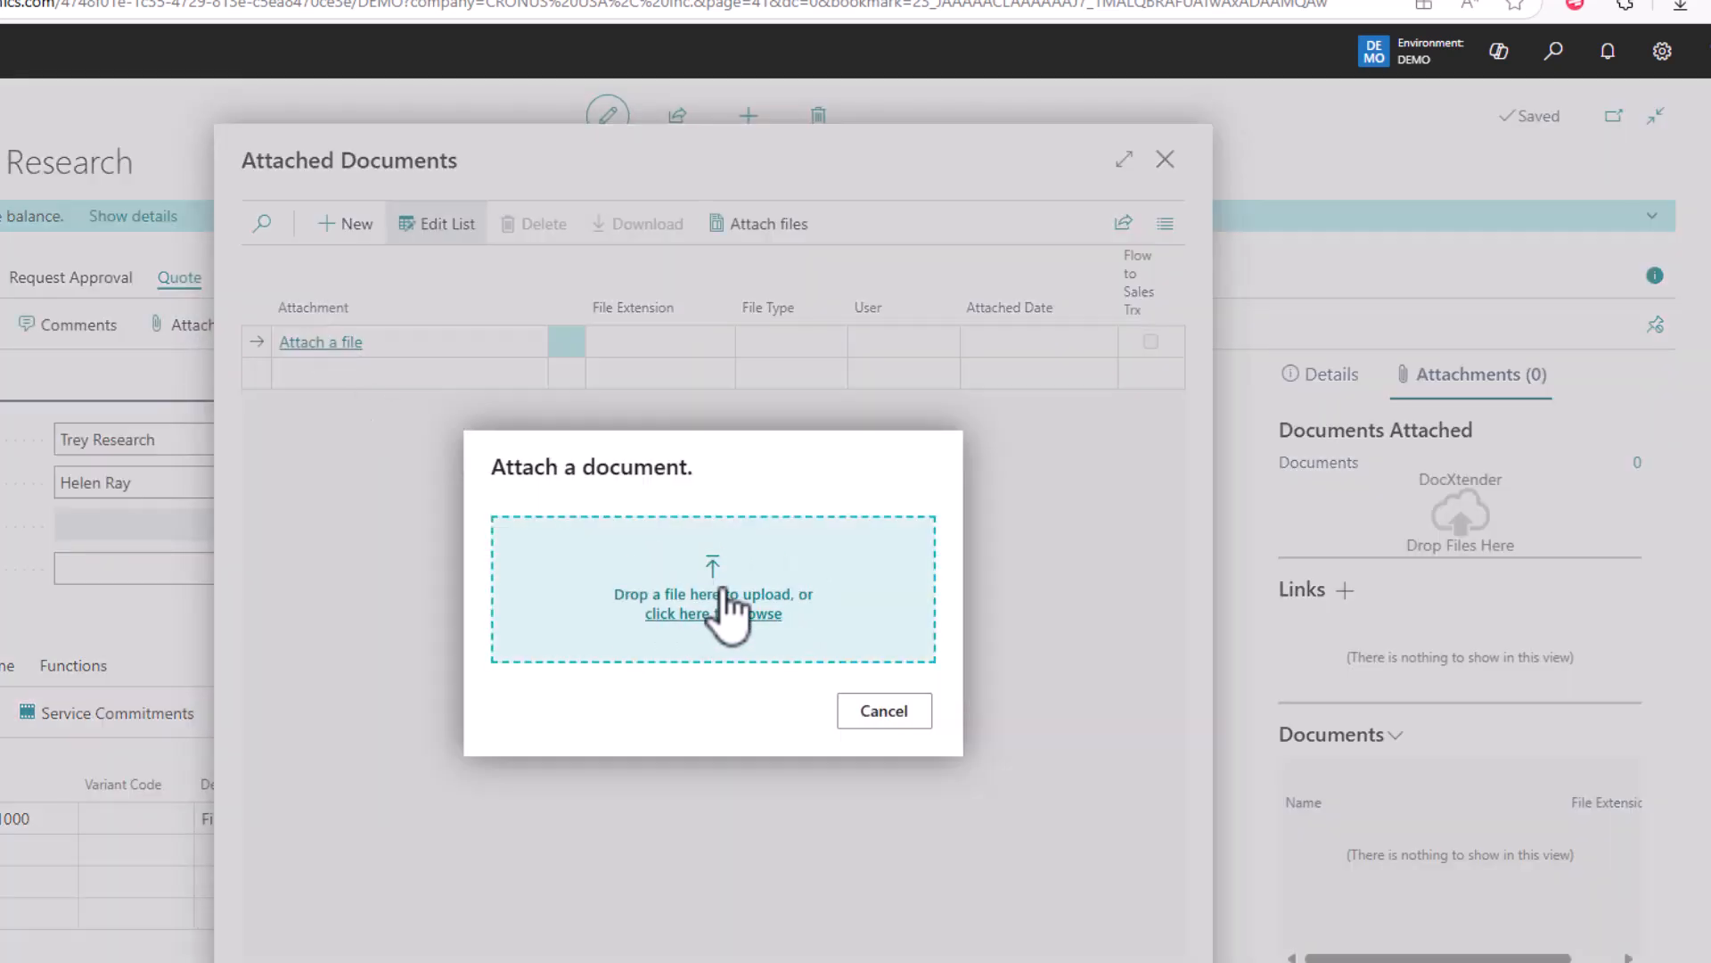
{"action": "left_click", "coordinate": [883, 713]}
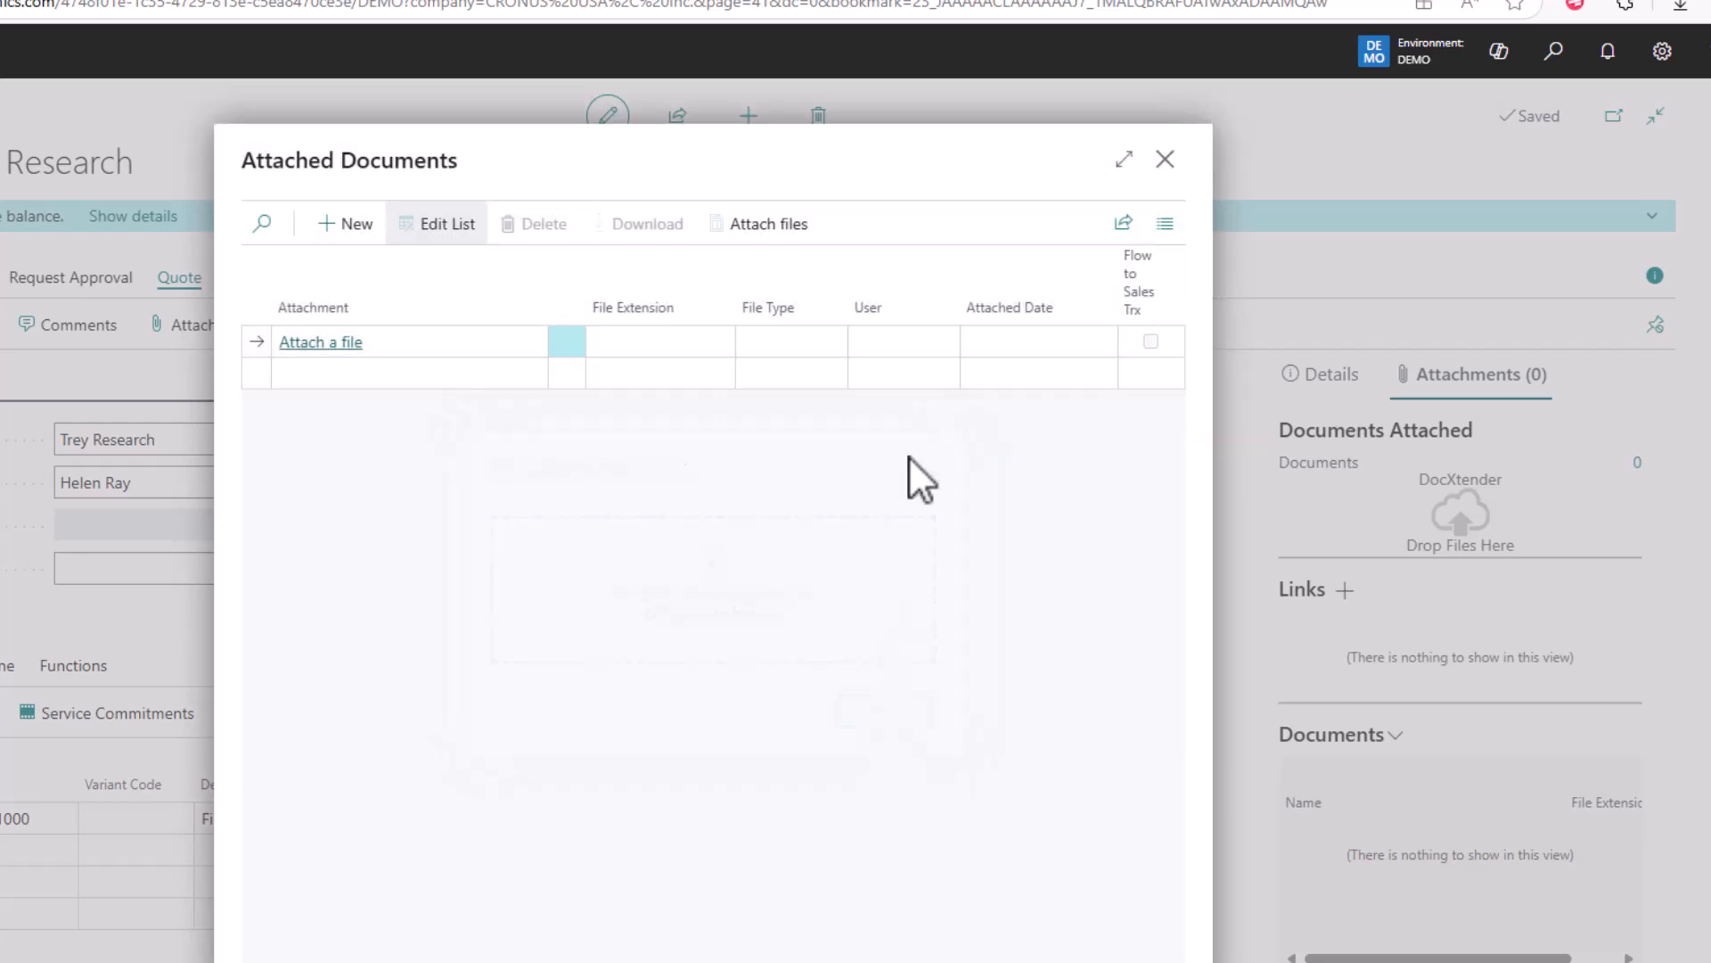
{"action": "left_click", "coordinate": [1165, 160]}
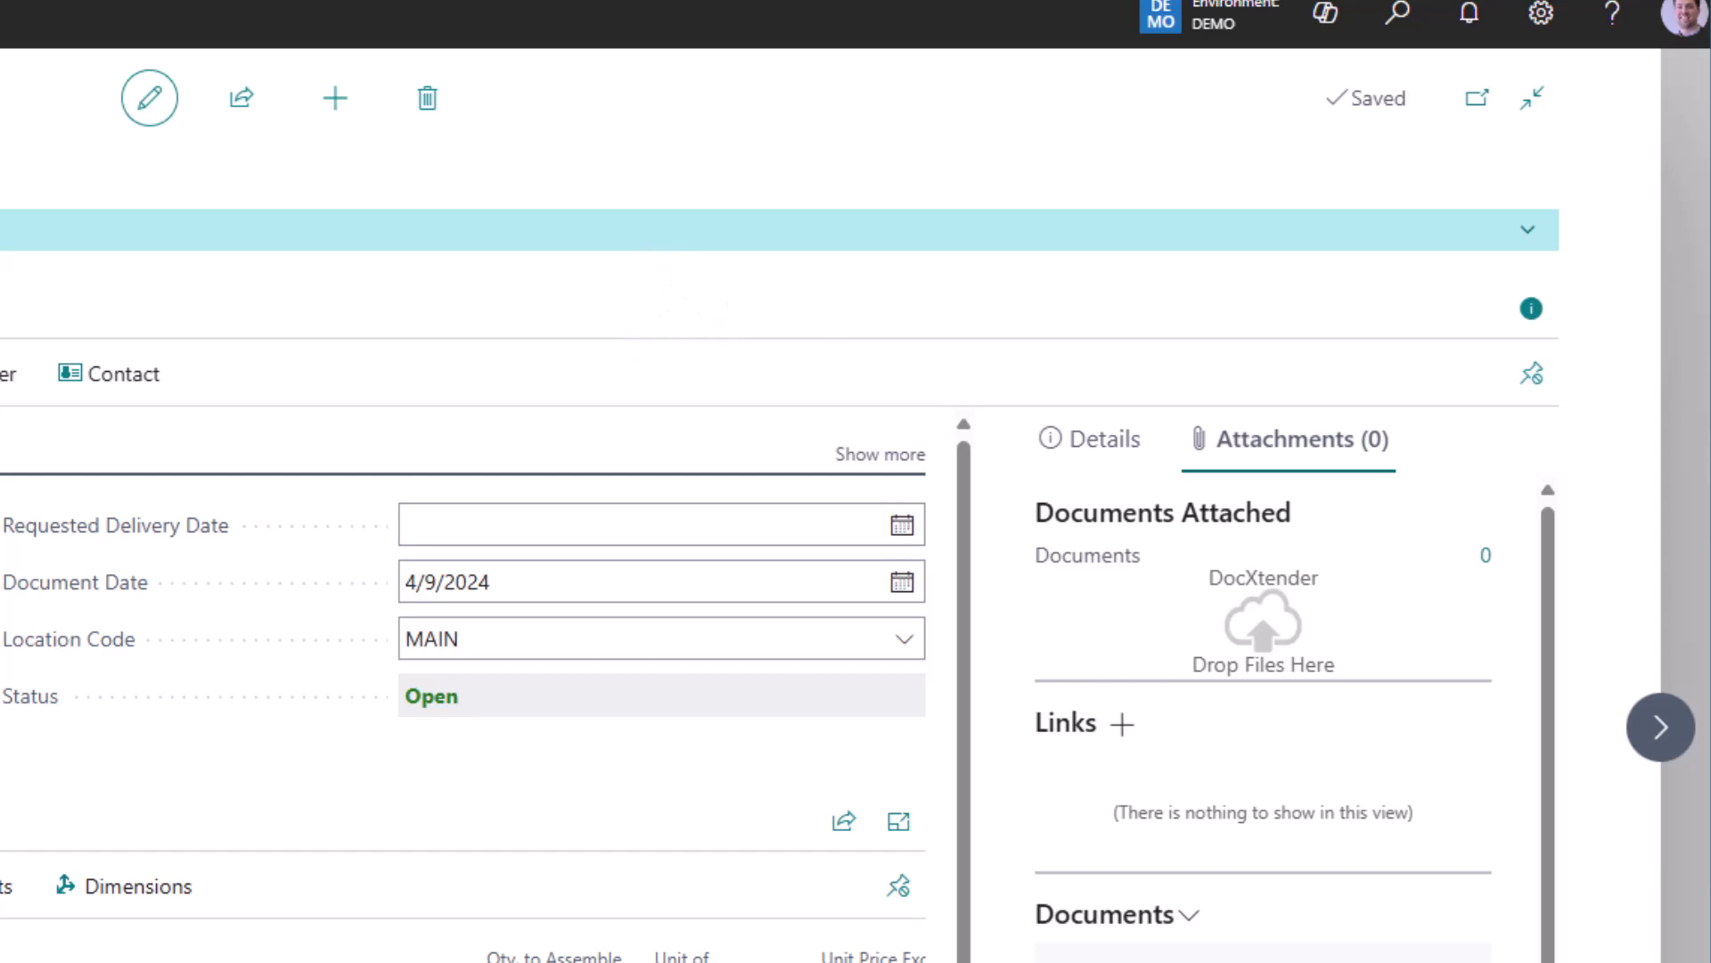
Step: Drop hot sauce.jpg onto the DocXtender Attachments zone to link it to the quote
{"action": "left_click_drag", "start_coordinate": [1488, 962], "coordinate": [1265, 642]}
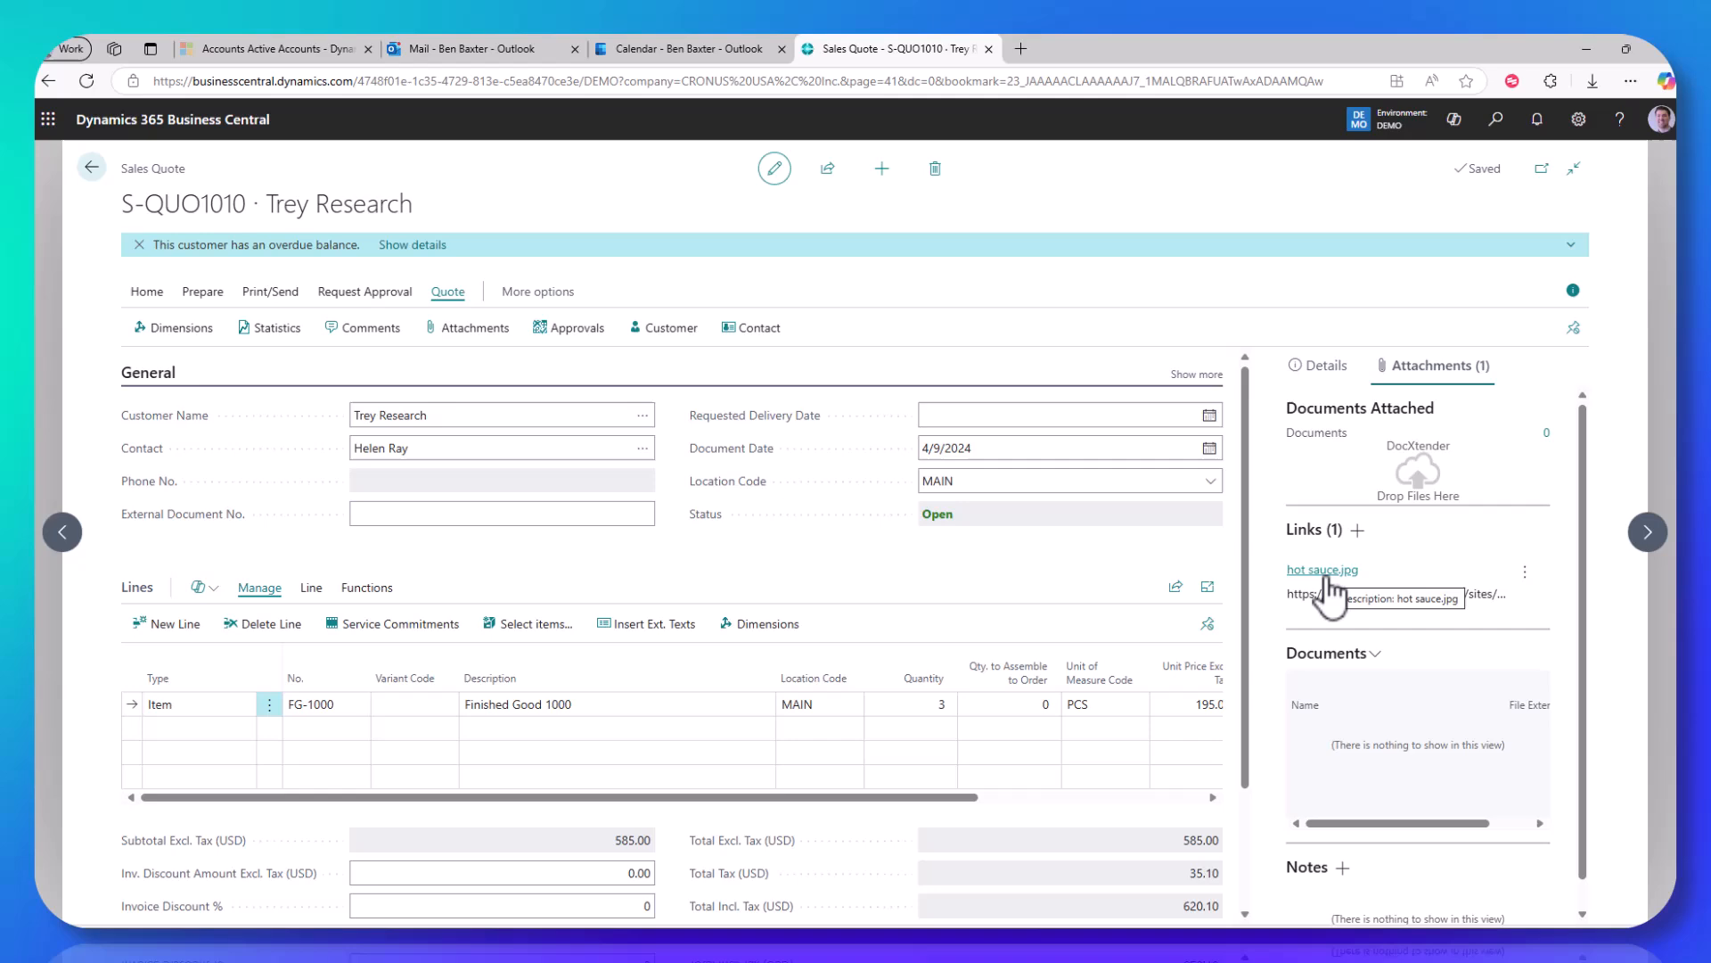
{"action": "left_click", "coordinate": [1328, 574]}
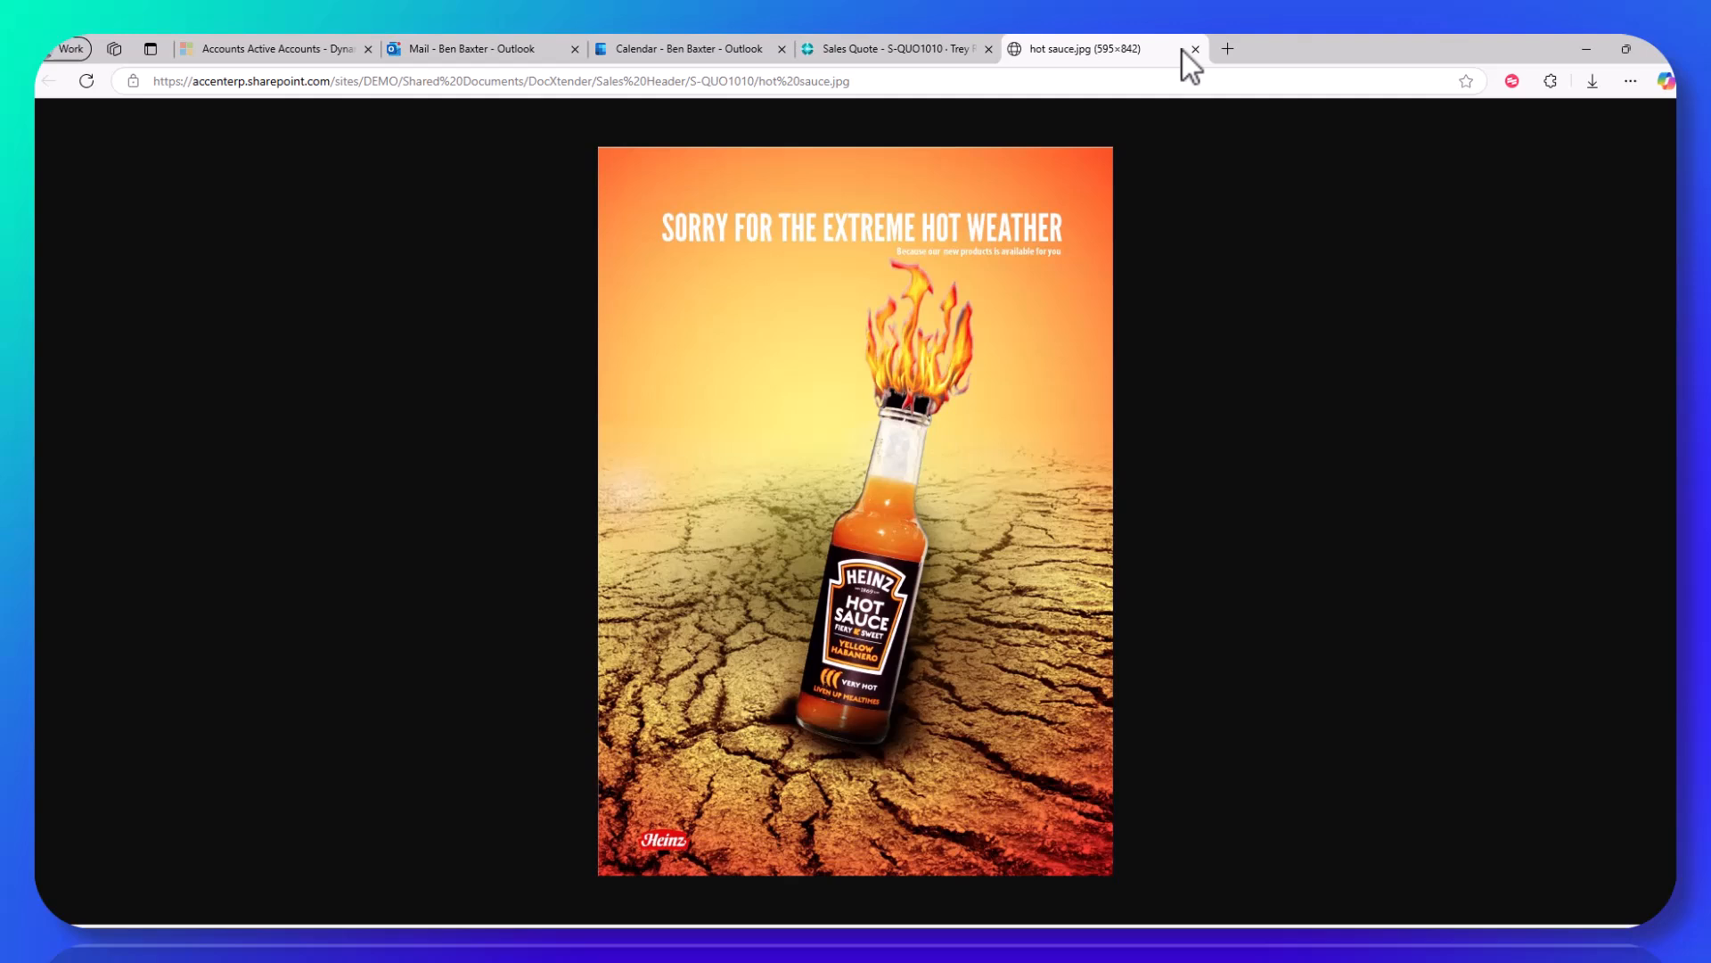
{"action": "left_click", "coordinate": [1195, 49]}
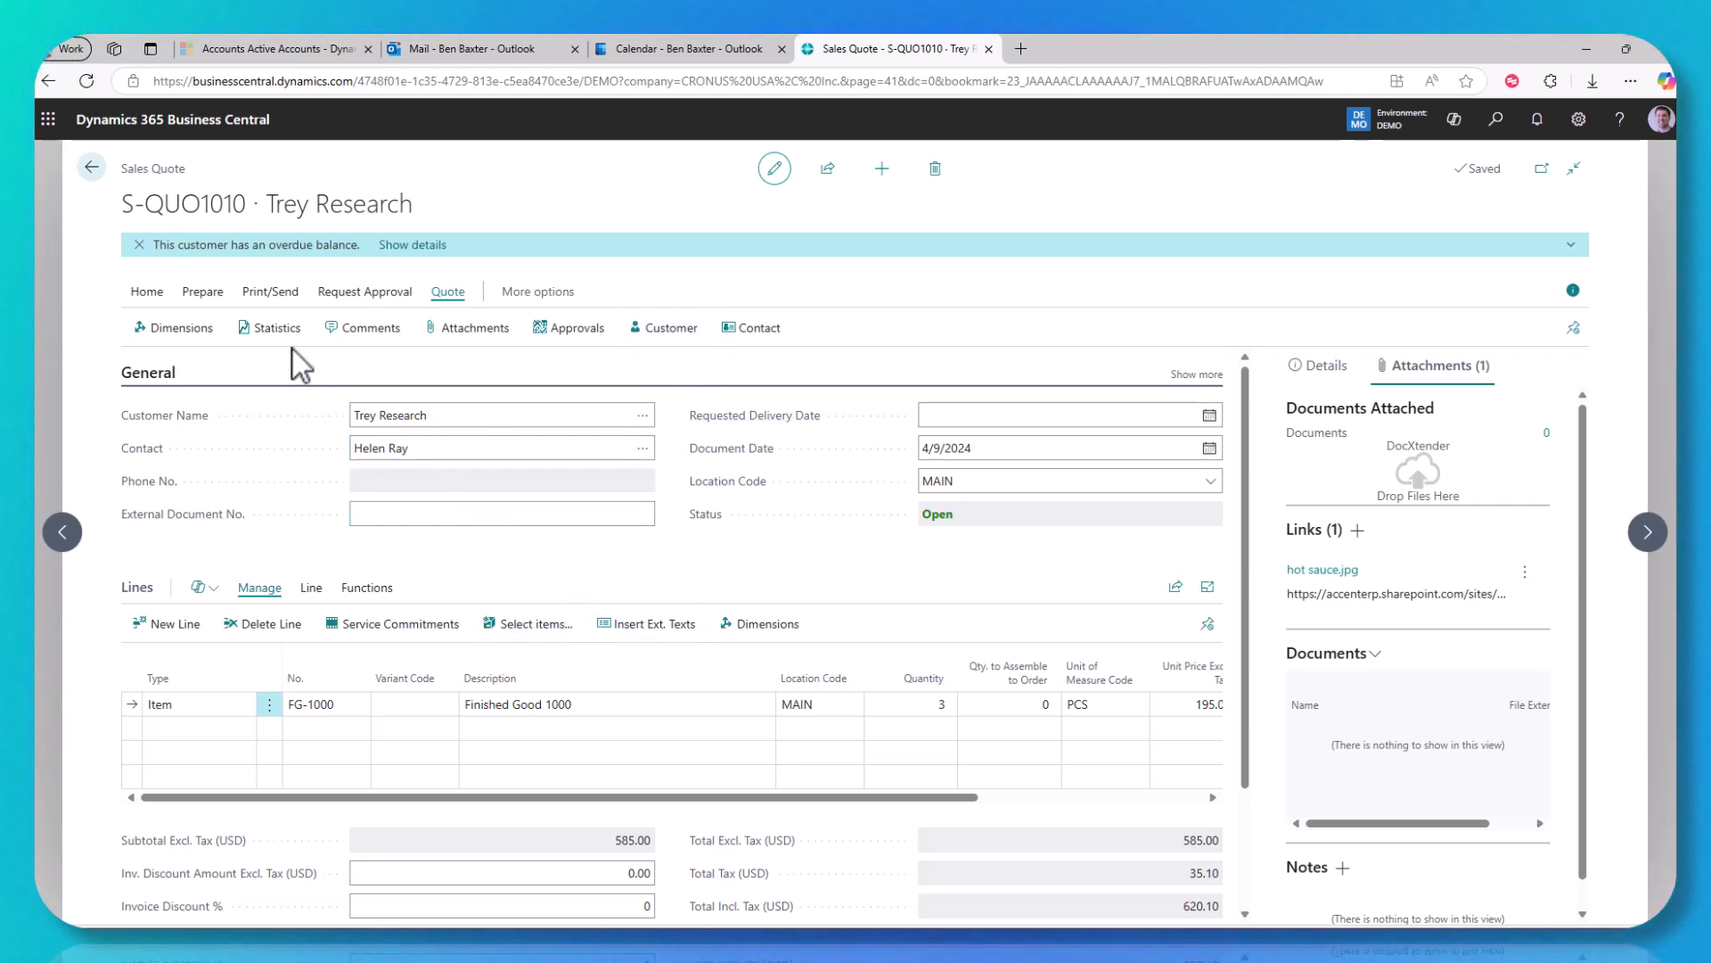
Step: Convert quote S-QUO1010 into sales order S-ORD101032 and open the new order
{"action": "left_click", "coordinate": [144, 294]}
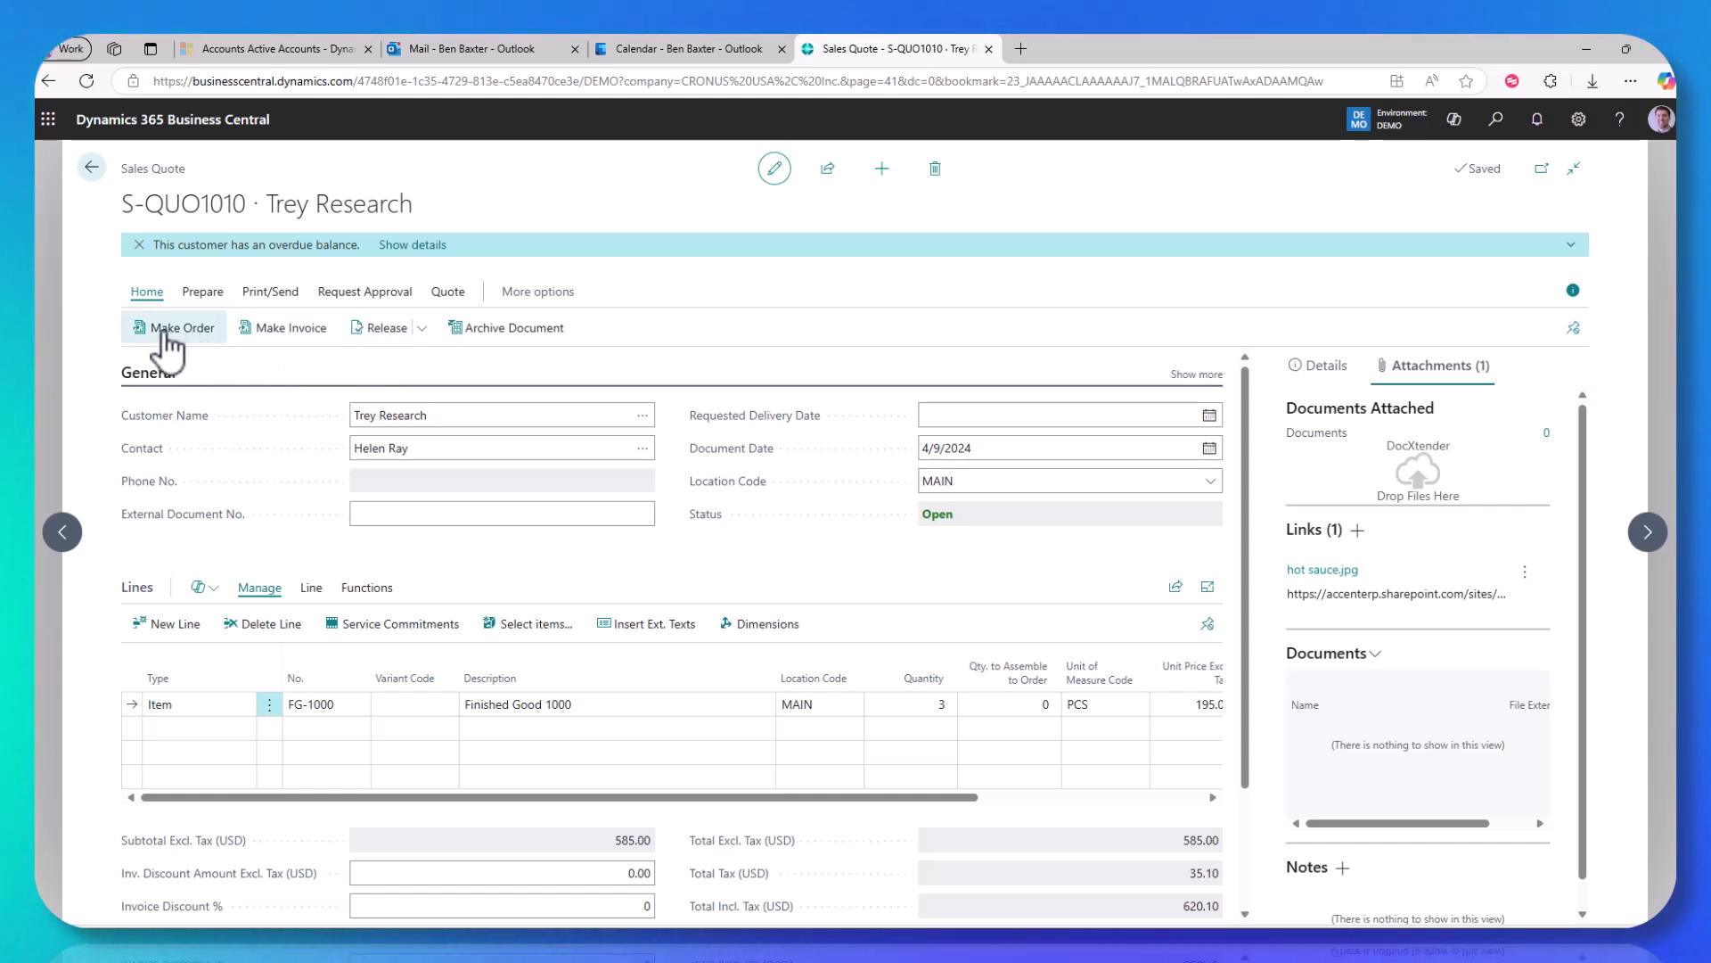
{"action": "left_click", "coordinate": [167, 331]}
{"action": "left_click", "coordinate": [932, 577]}
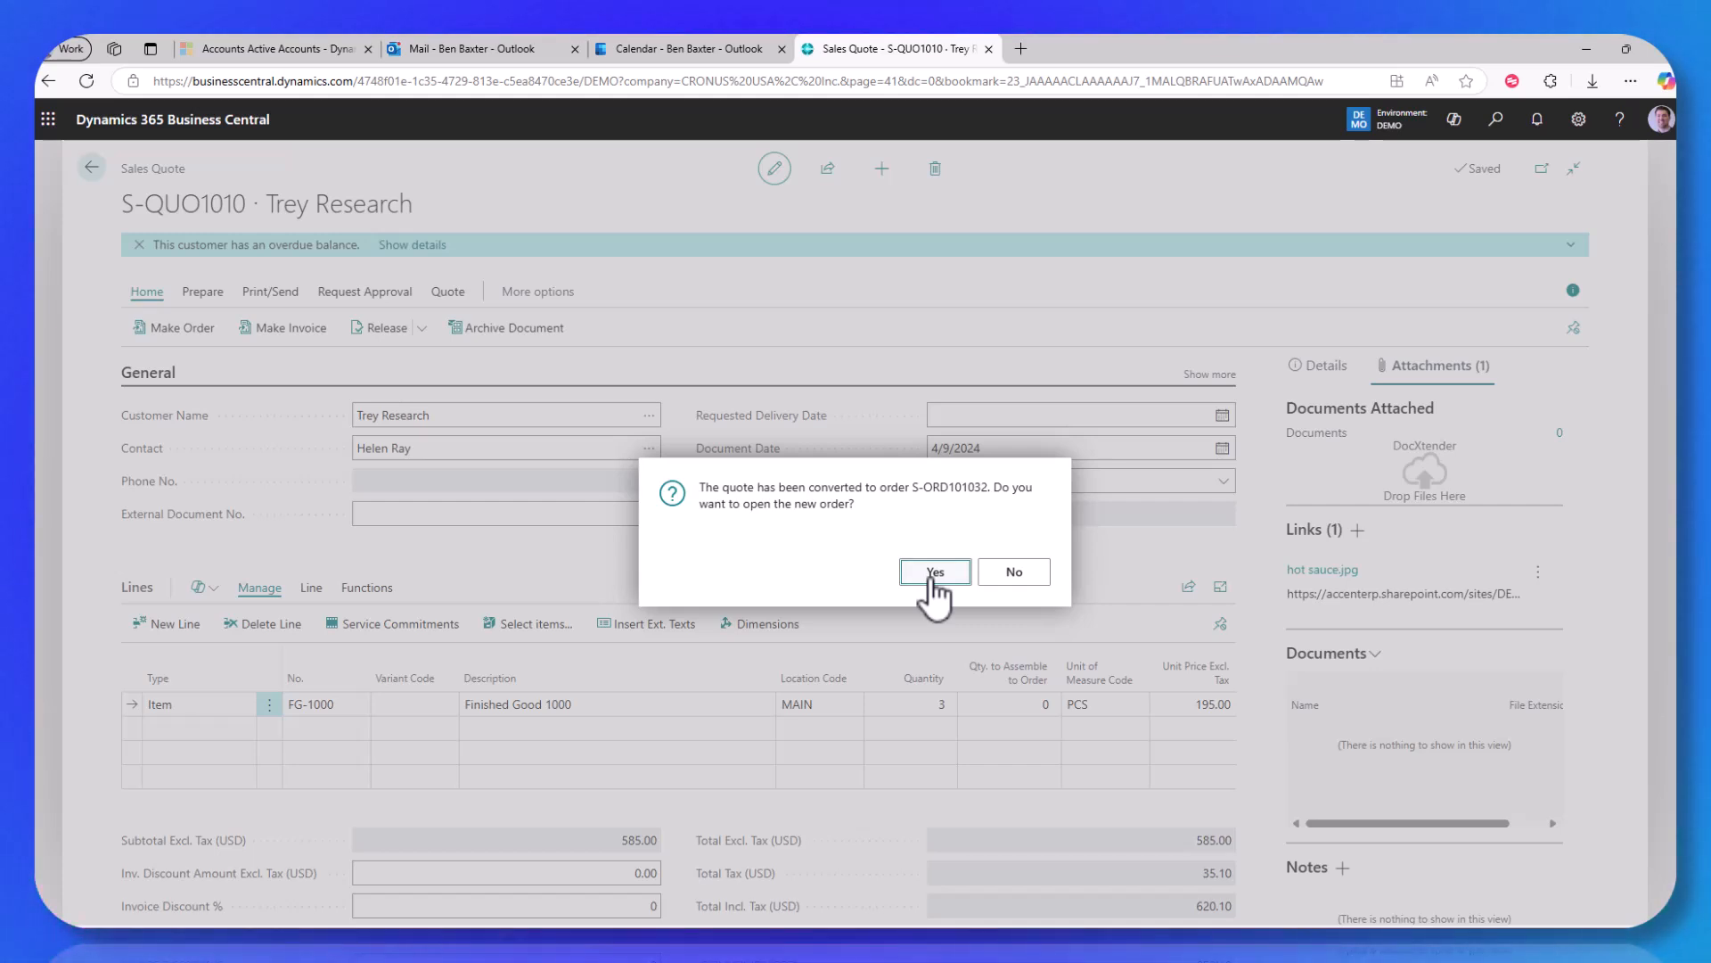
{"action": "left_click", "coordinate": [932, 579]}
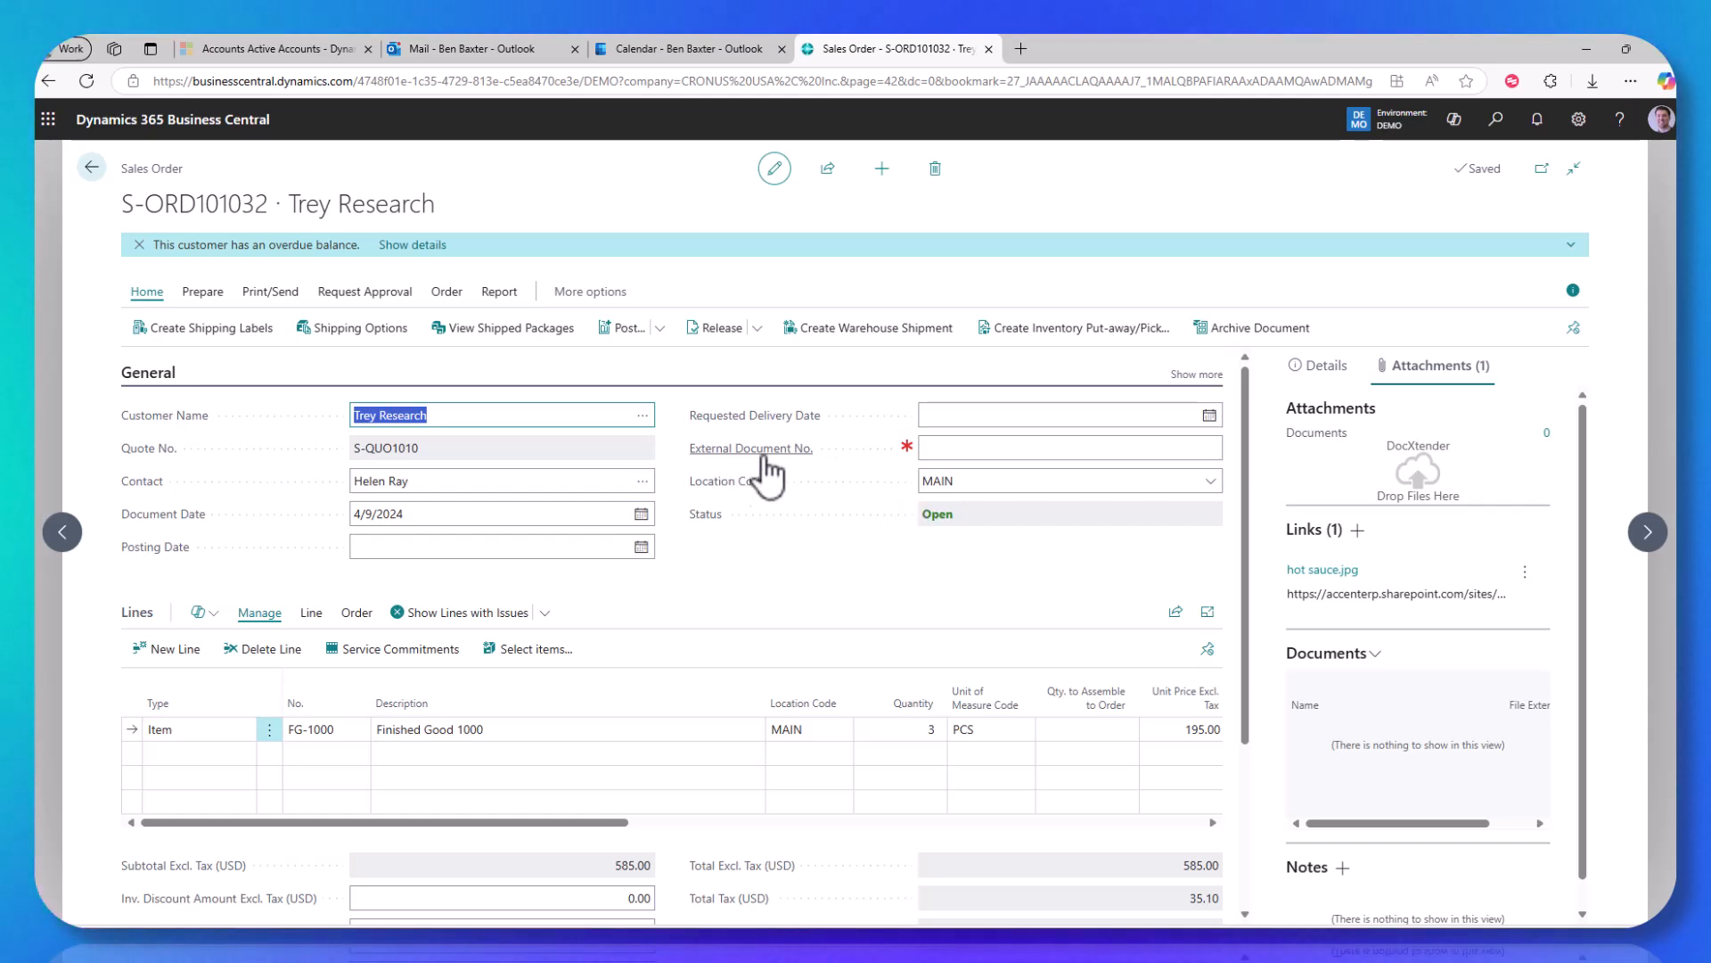
Step: Enter PO987235 as the order's external document number
{"action": "left_click", "coordinate": [971, 450]}
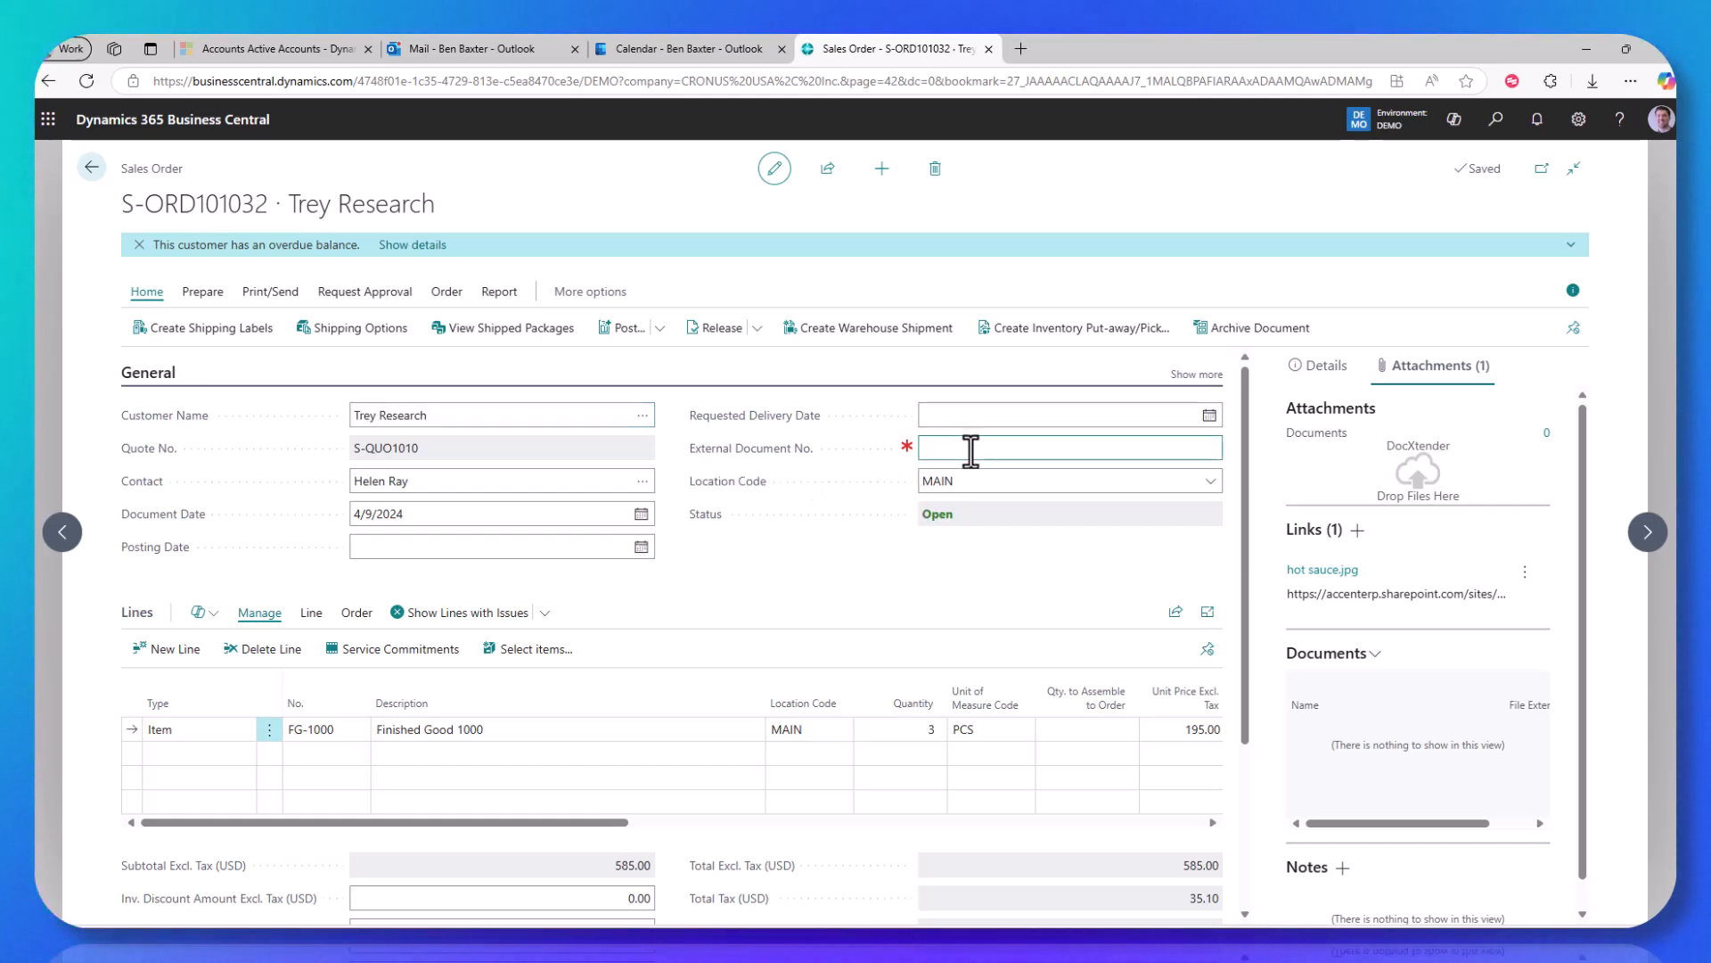
{"action": "type", "text": "PO987235"}
{"action": "key", "text": "Tab"}
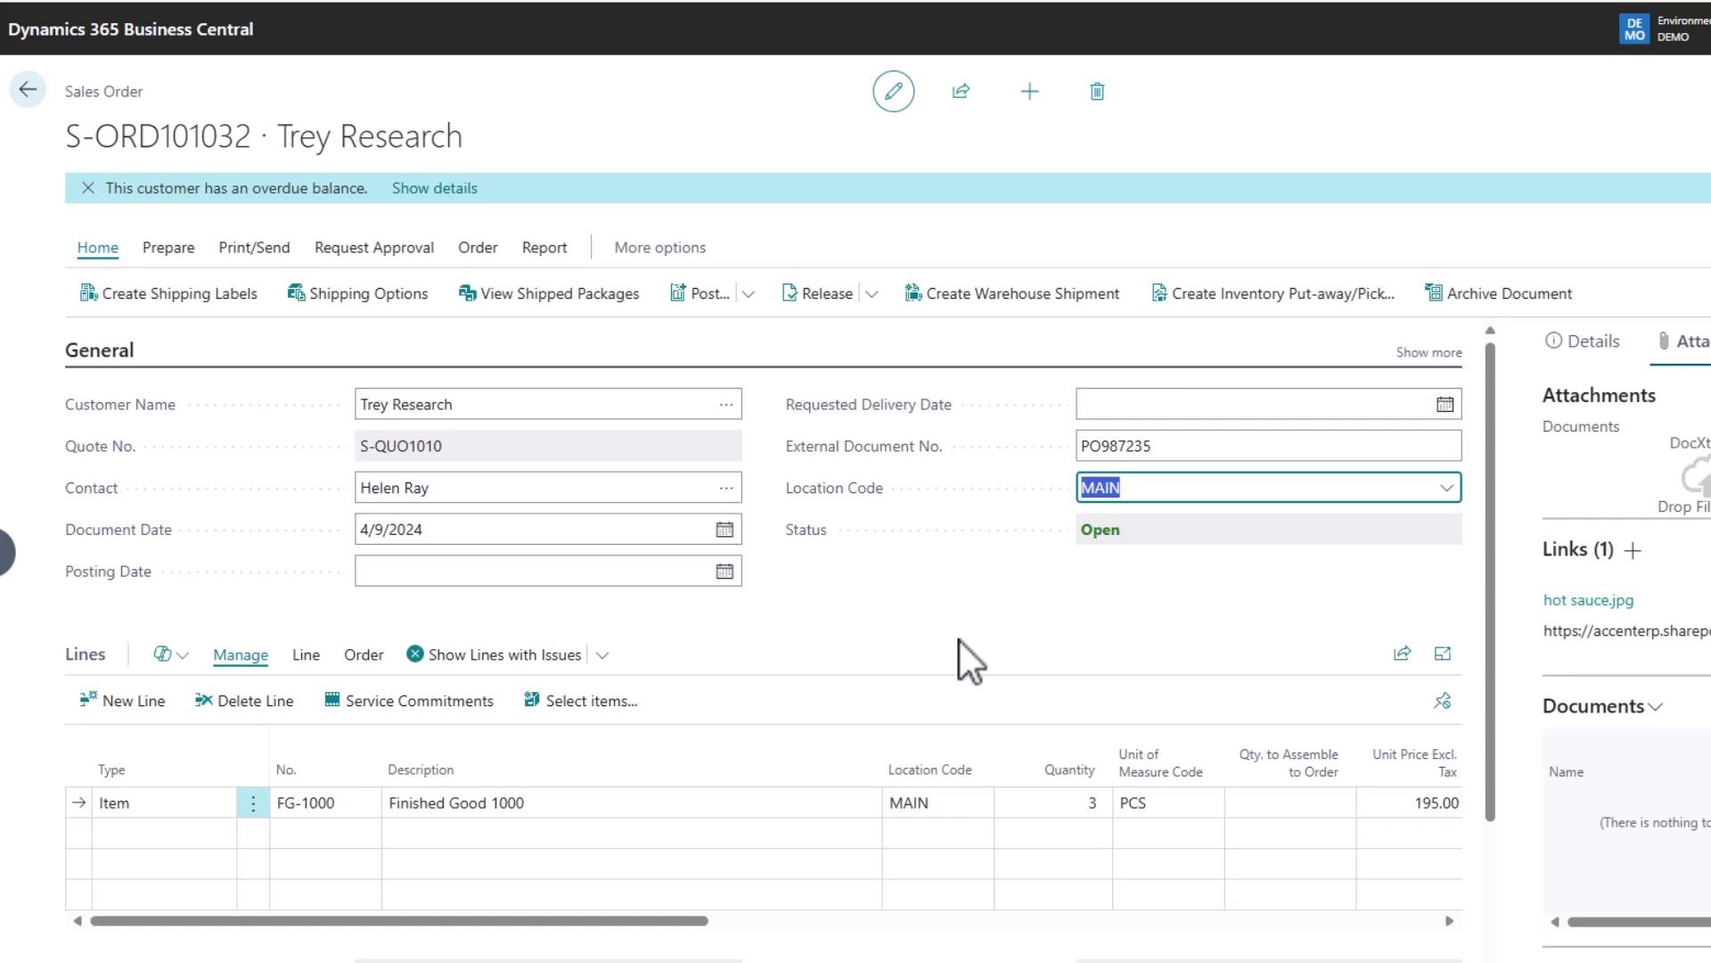
Step: Set Qty. to Ship to 3 on the FG-1000 line
{"action": "left_click_drag", "start_coordinate": [585, 920], "coordinate": [989, 920]}
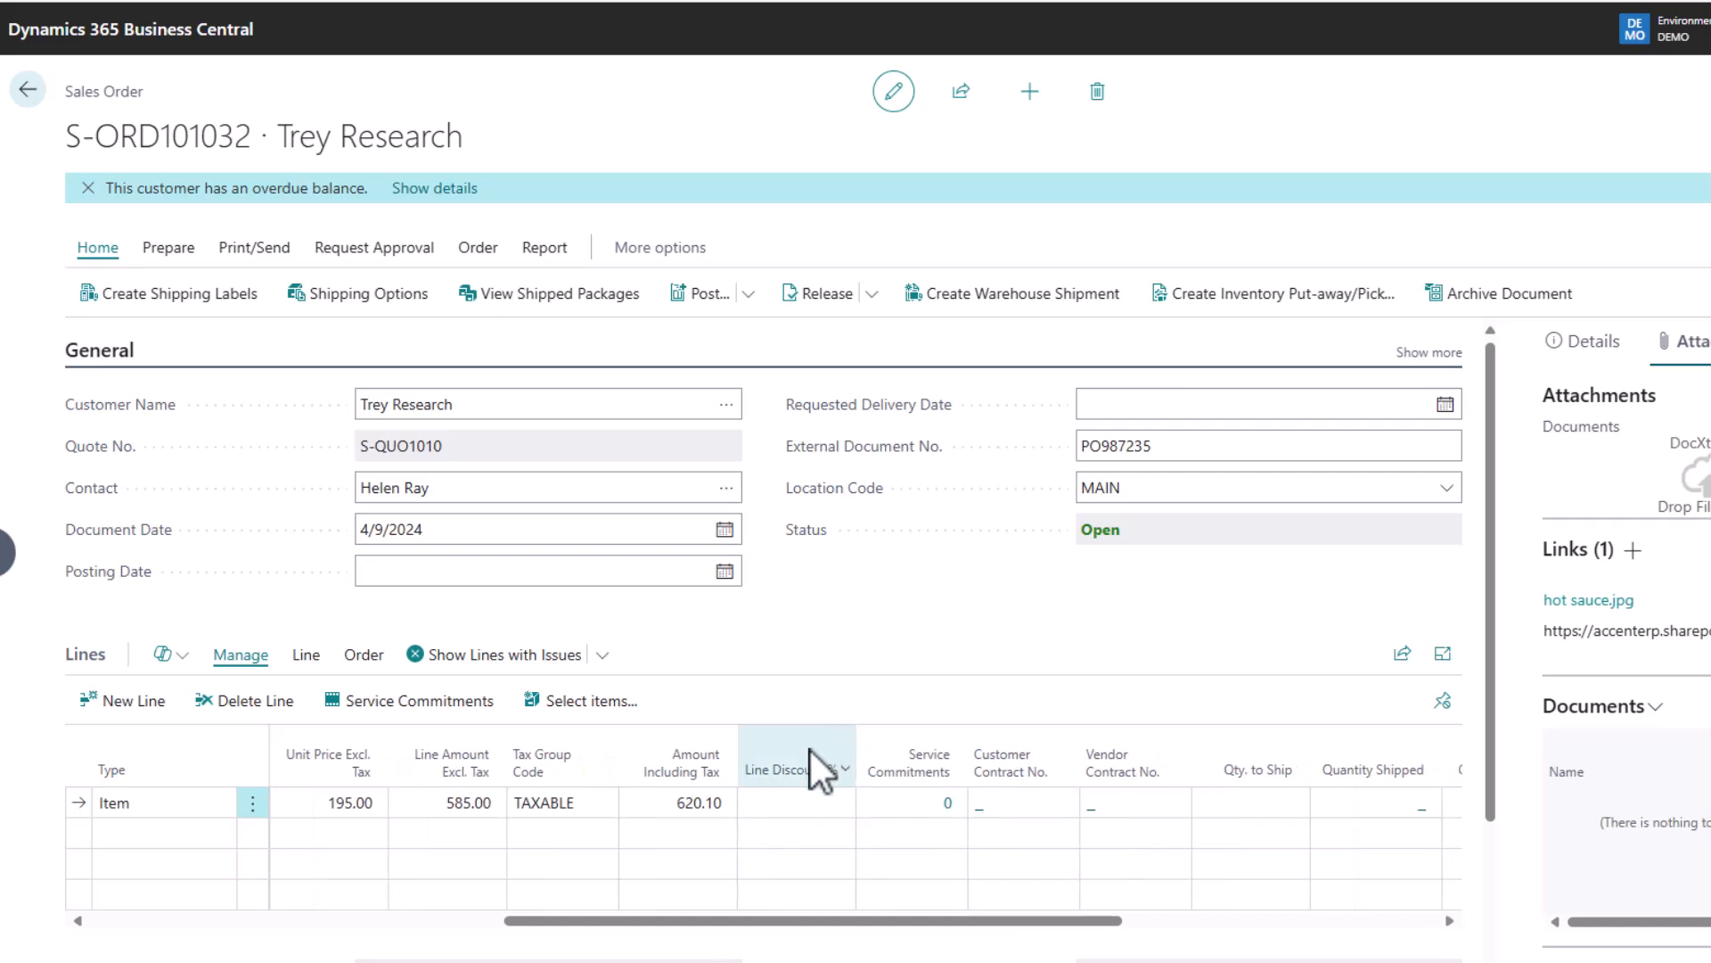
{"action": "left_click", "coordinate": [1238, 803]}
{"action": "type", "text": "3"}
{"action": "key", "text": "Tab"}
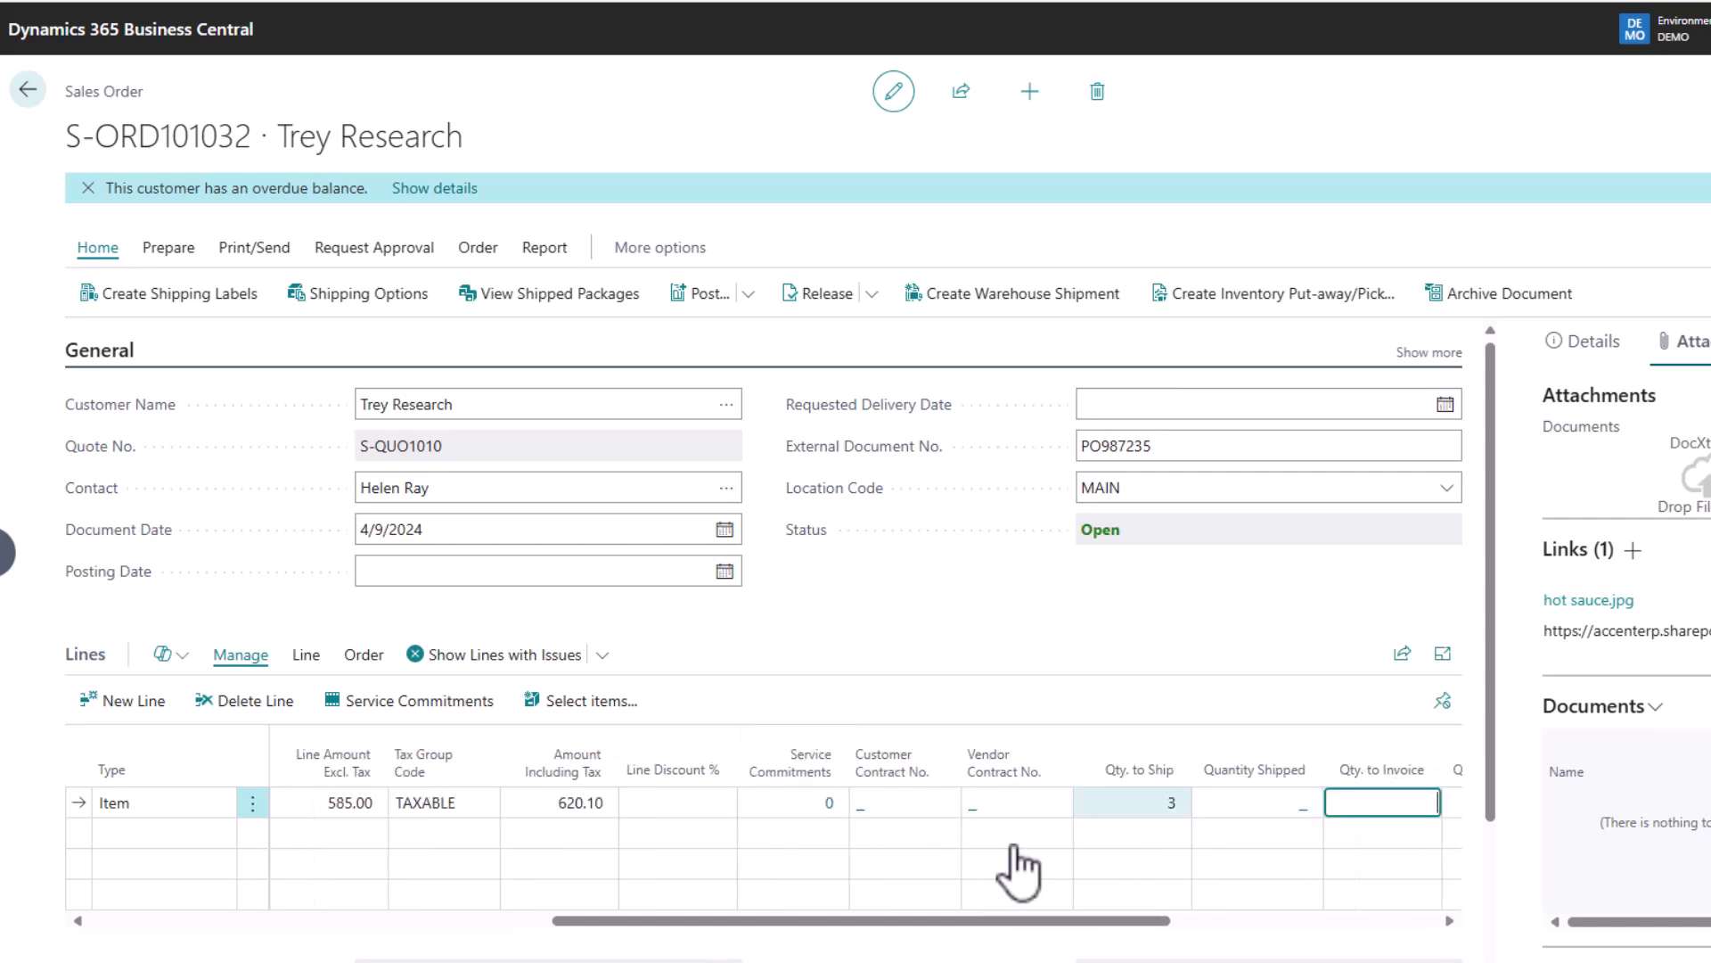
{"action": "left_click_drag", "start_coordinate": [963, 920], "coordinate": [229, 920]}
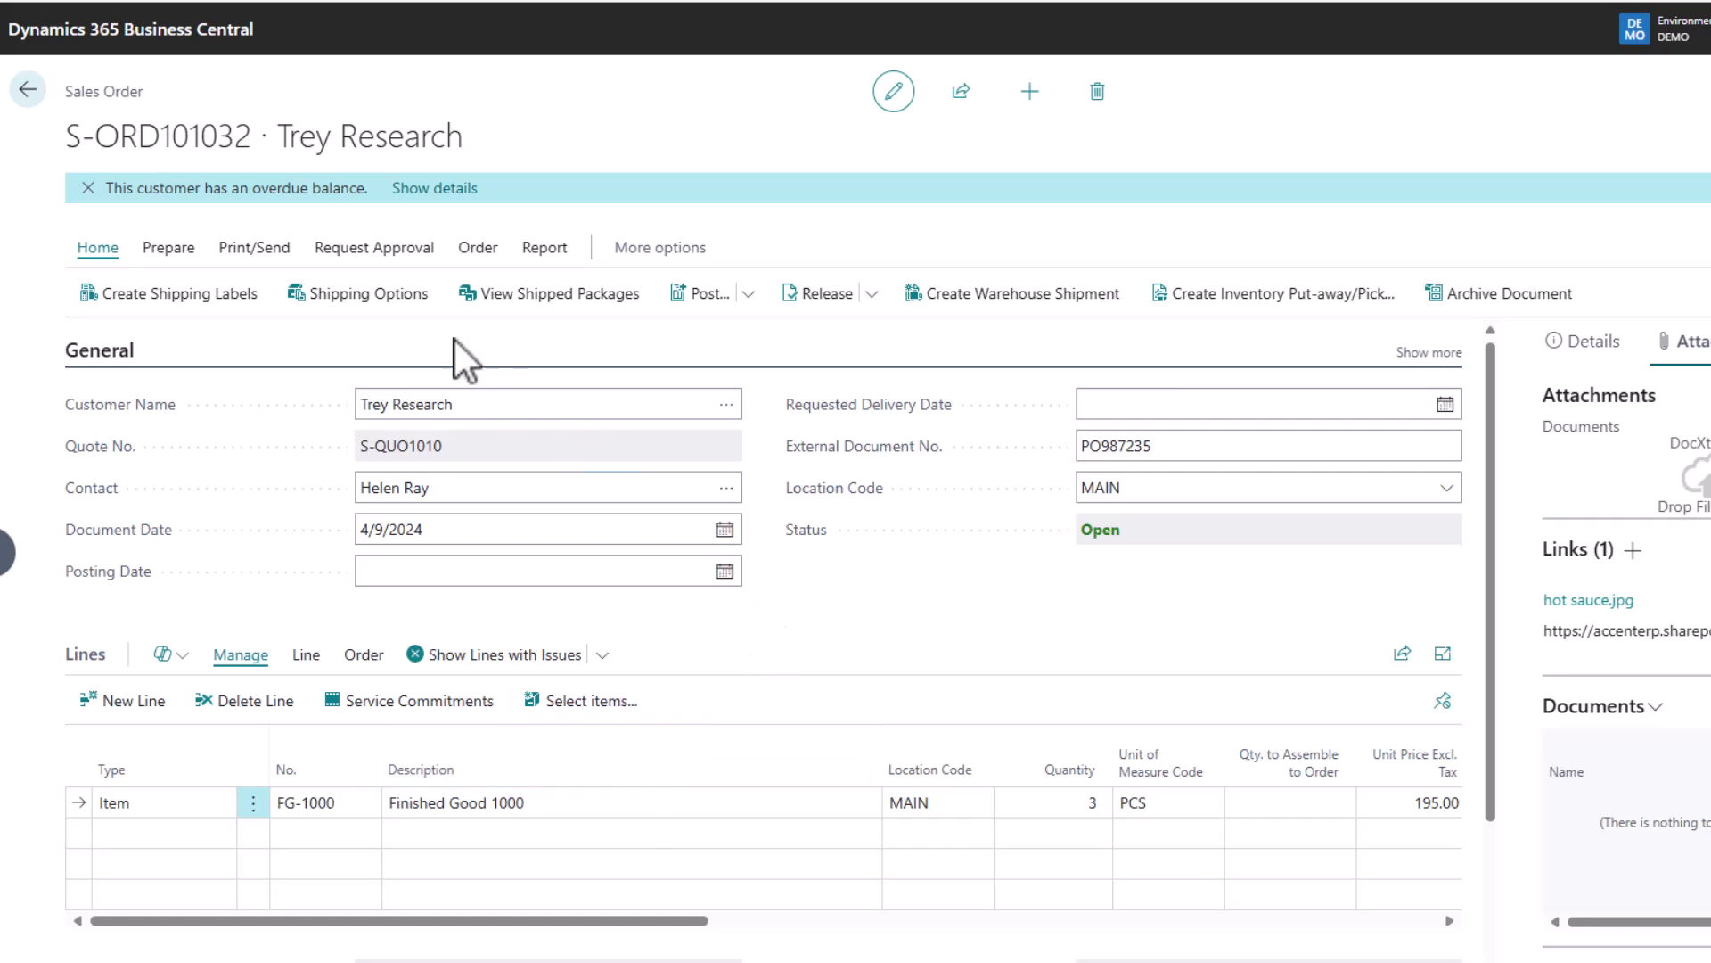
Step: Try posting the order as Ship and Invoice, then back out of the error
{"action": "left_click", "coordinate": [700, 294]}
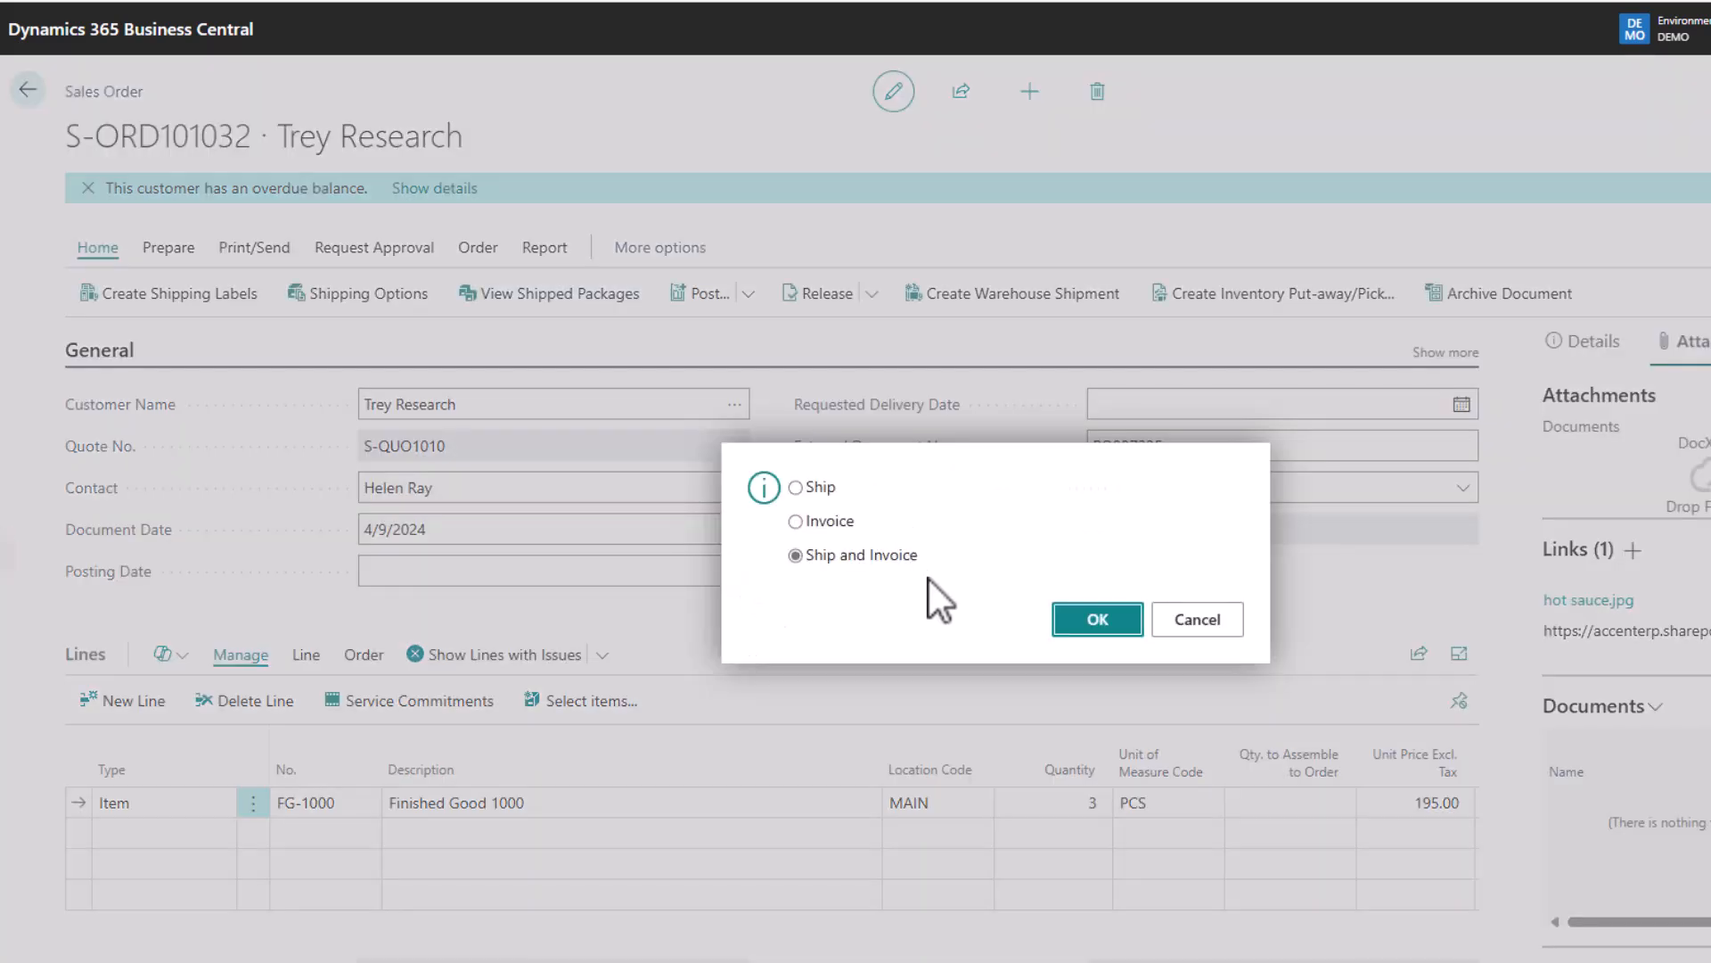
{"action": "left_click", "coordinate": [1098, 621]}
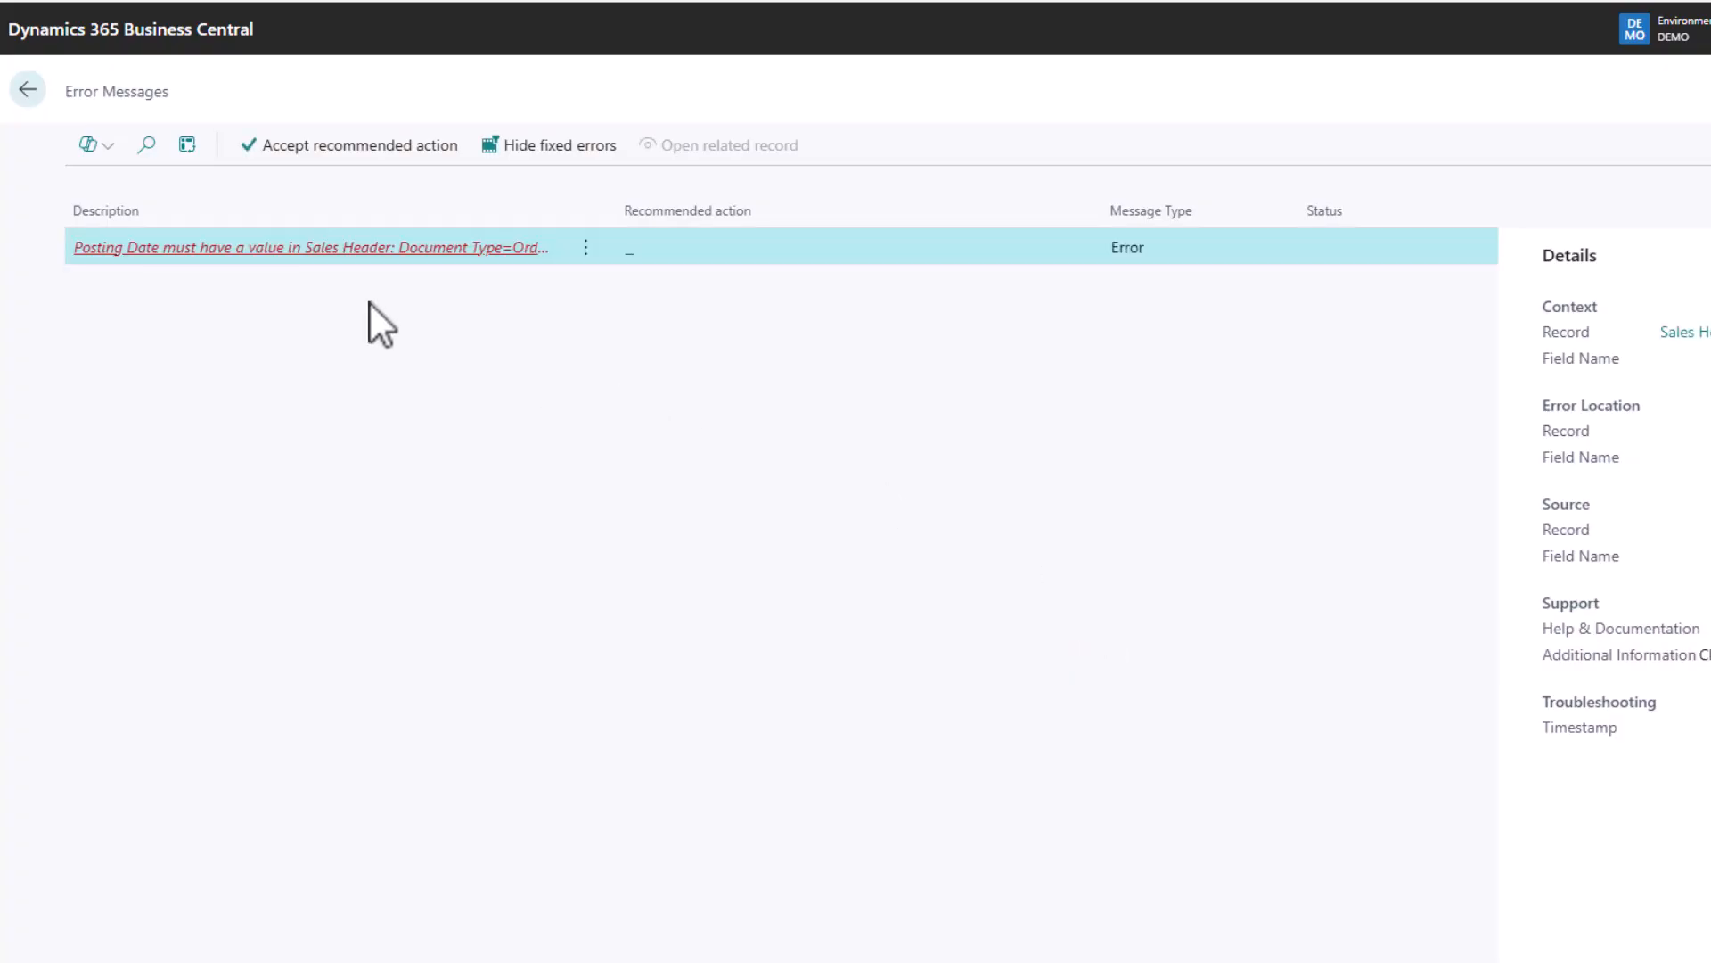
{"action": "left_click", "coordinate": [28, 90]}
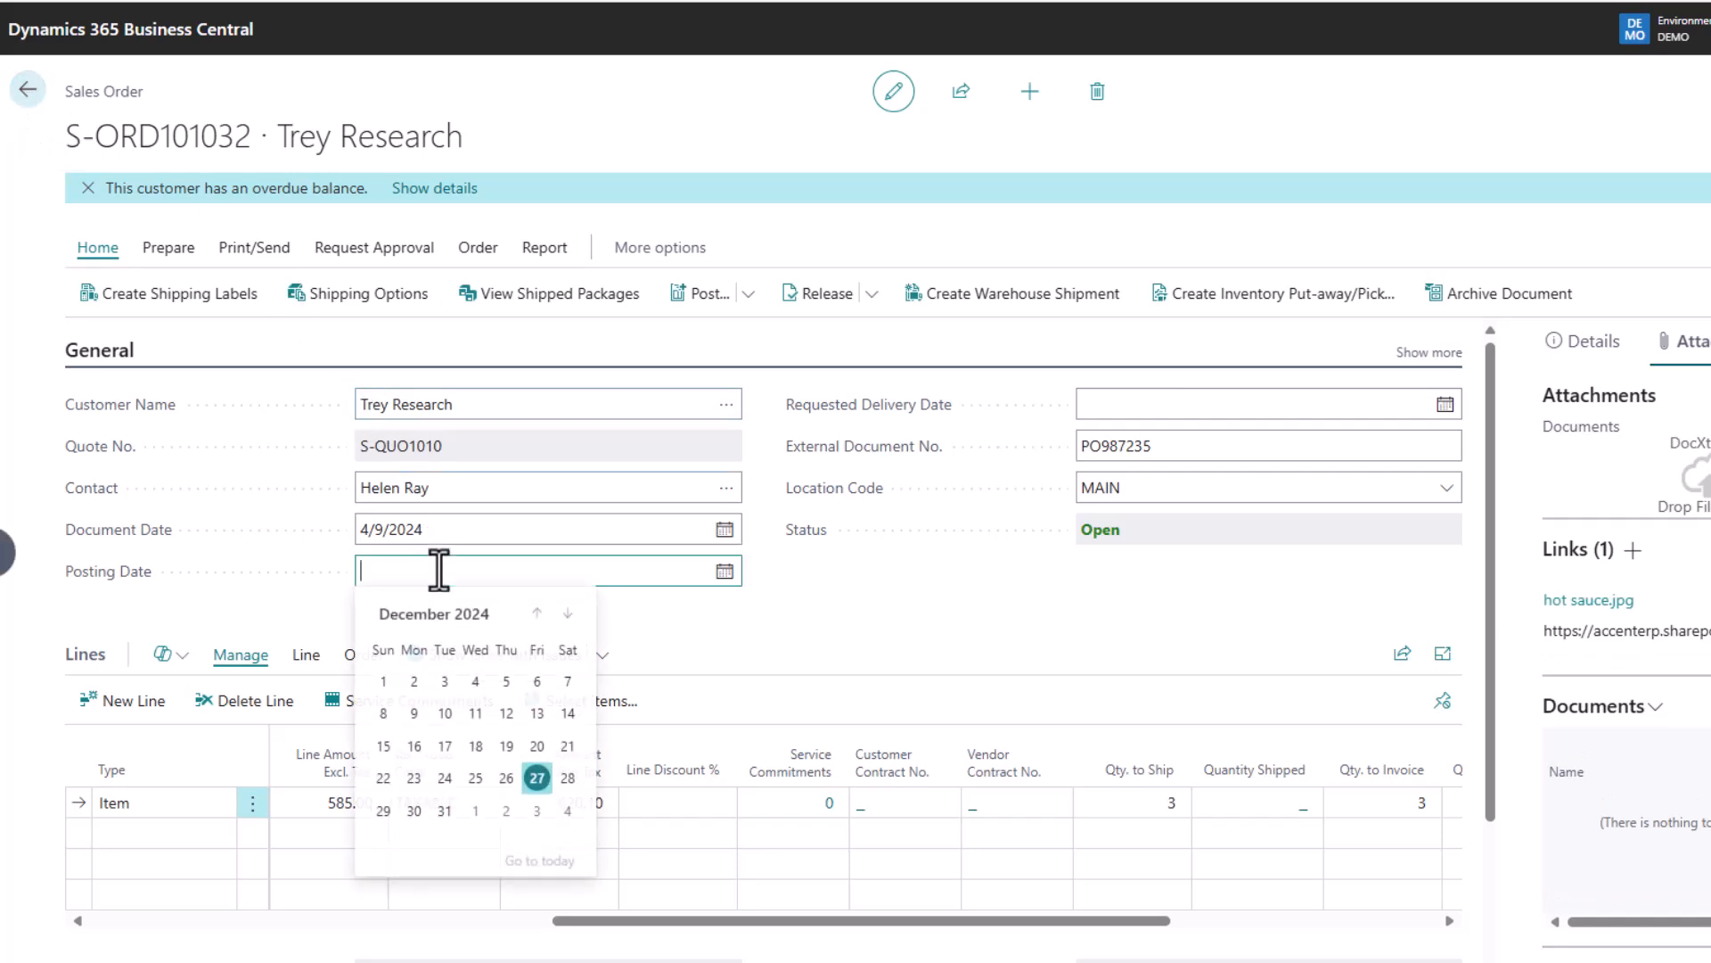
Step: Set the posting date to the work date 4/9/2024 and post as Ship and Invoice
{"action": "type", "text": "w"}
{"action": "key", "text": "Tab"}
{"action": "left_click", "coordinate": [685, 305]}
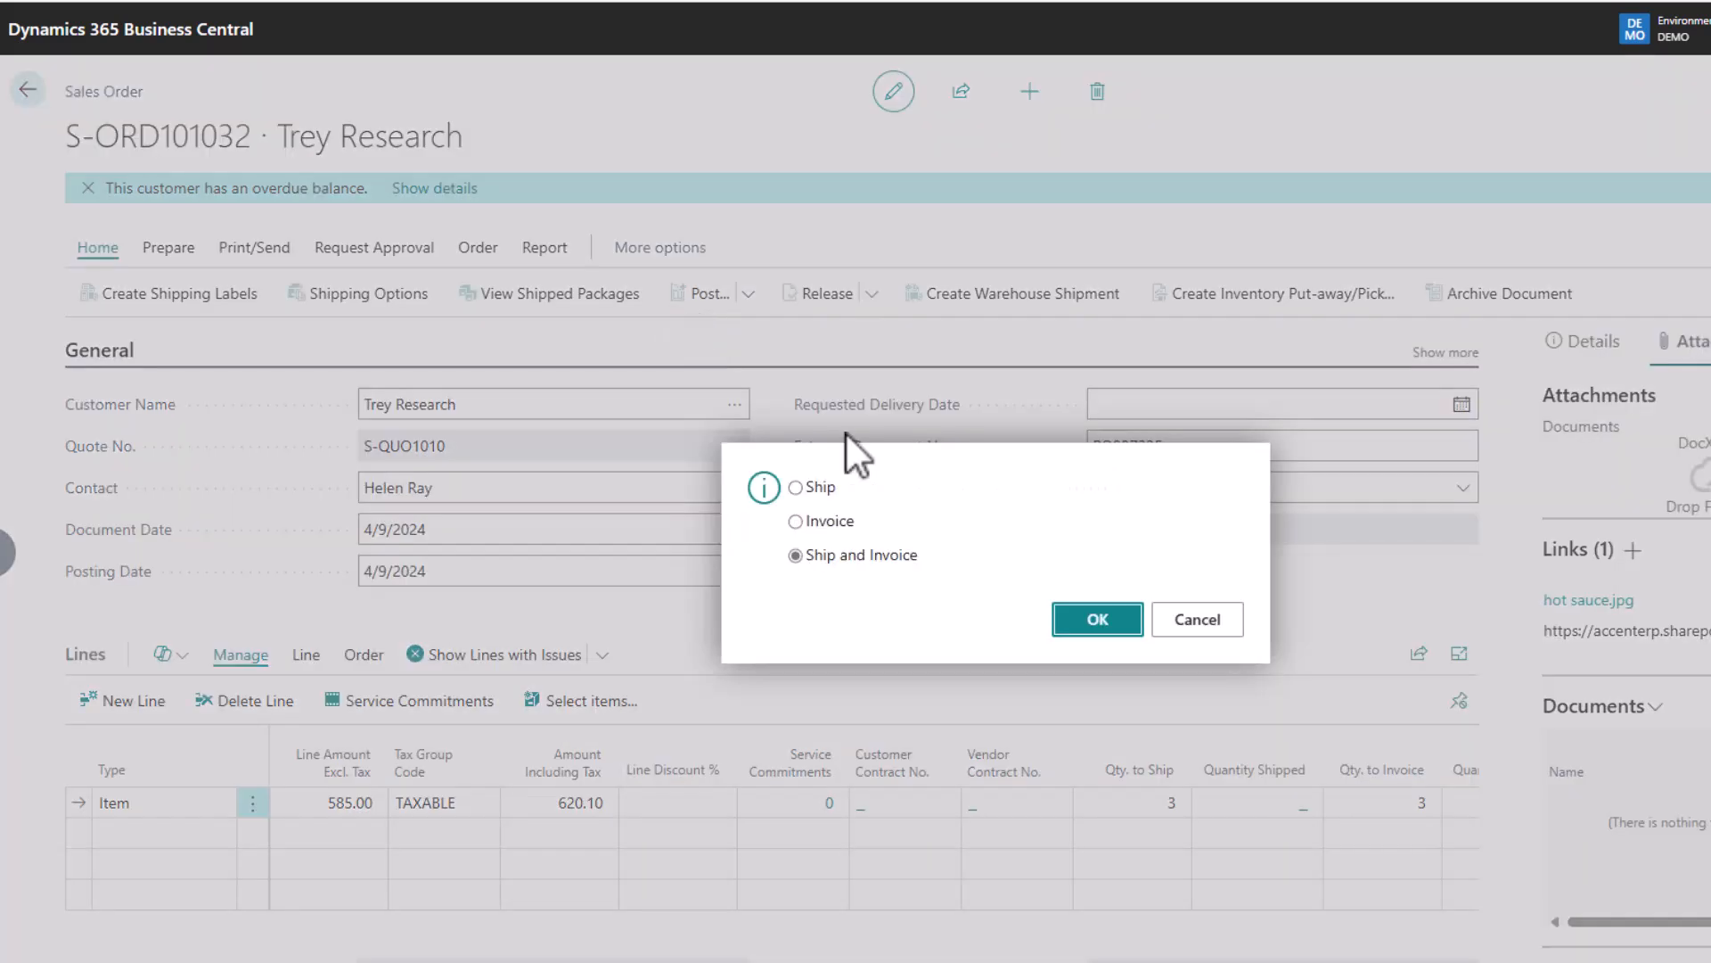
{"action": "left_click", "coordinate": [1097, 638]}
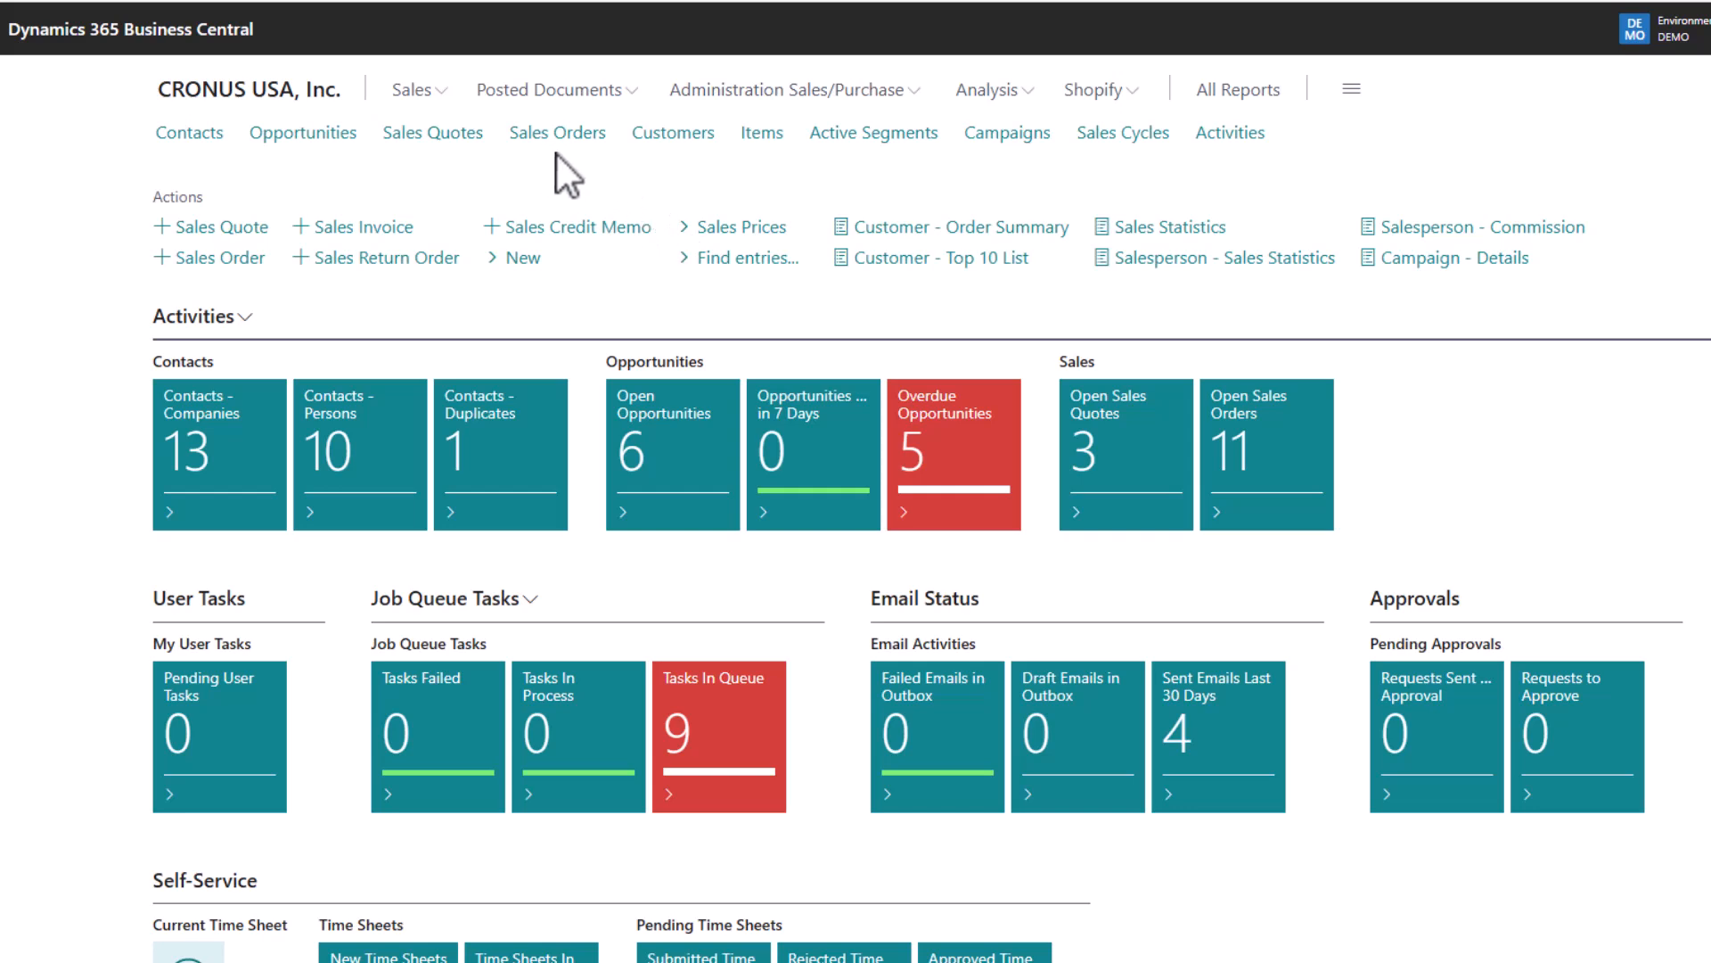
Step: In Posted Sales Shipments, view S-SHPT102215, then open Trey Research shipment S-SHPT102223
{"action": "left_click", "coordinate": [572, 98]}
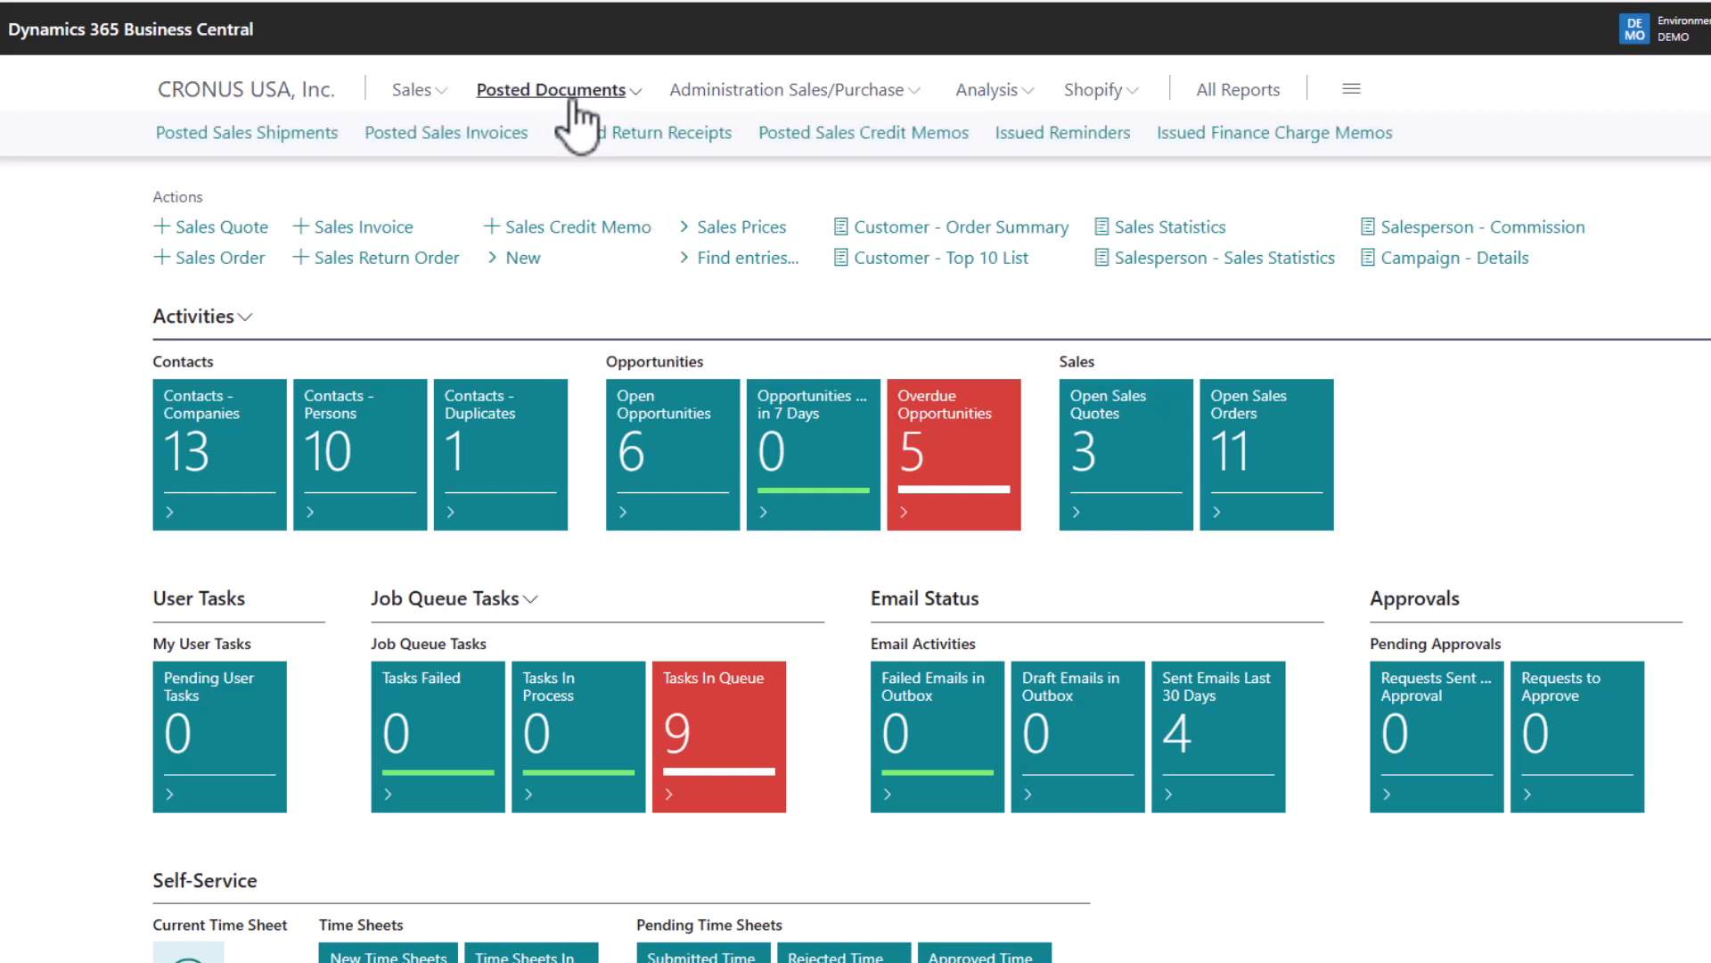
{"action": "left_click", "coordinate": [274, 132]}
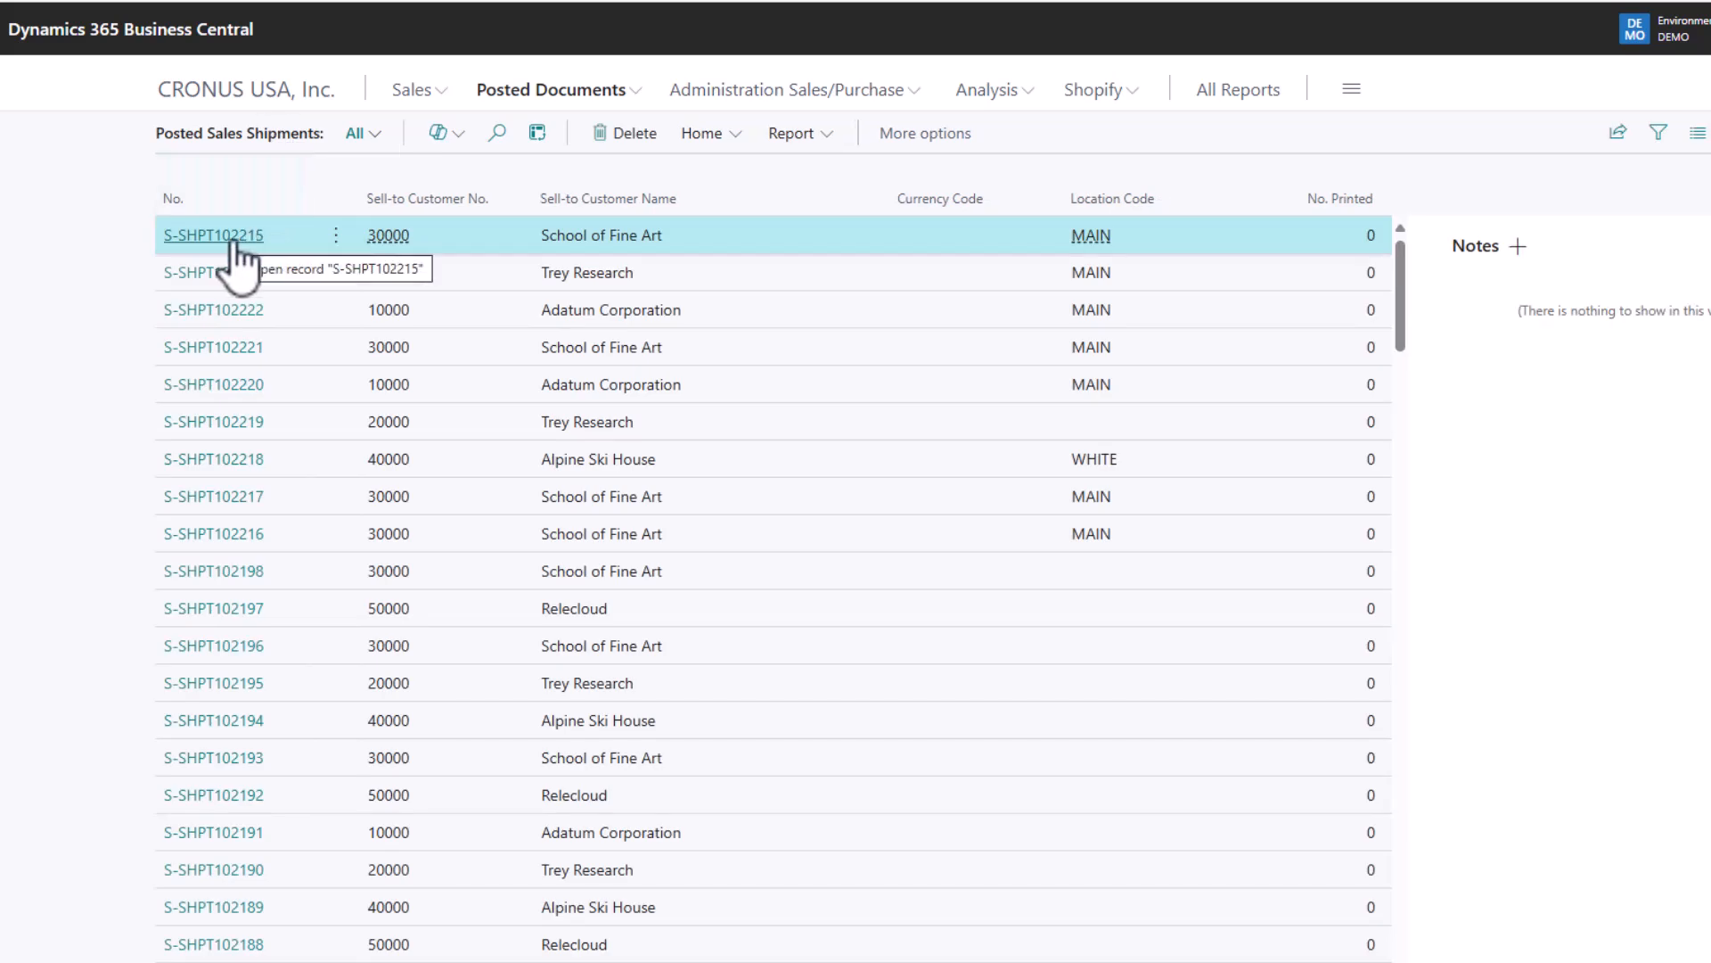
{"action": "left_click", "coordinate": [229, 237]}
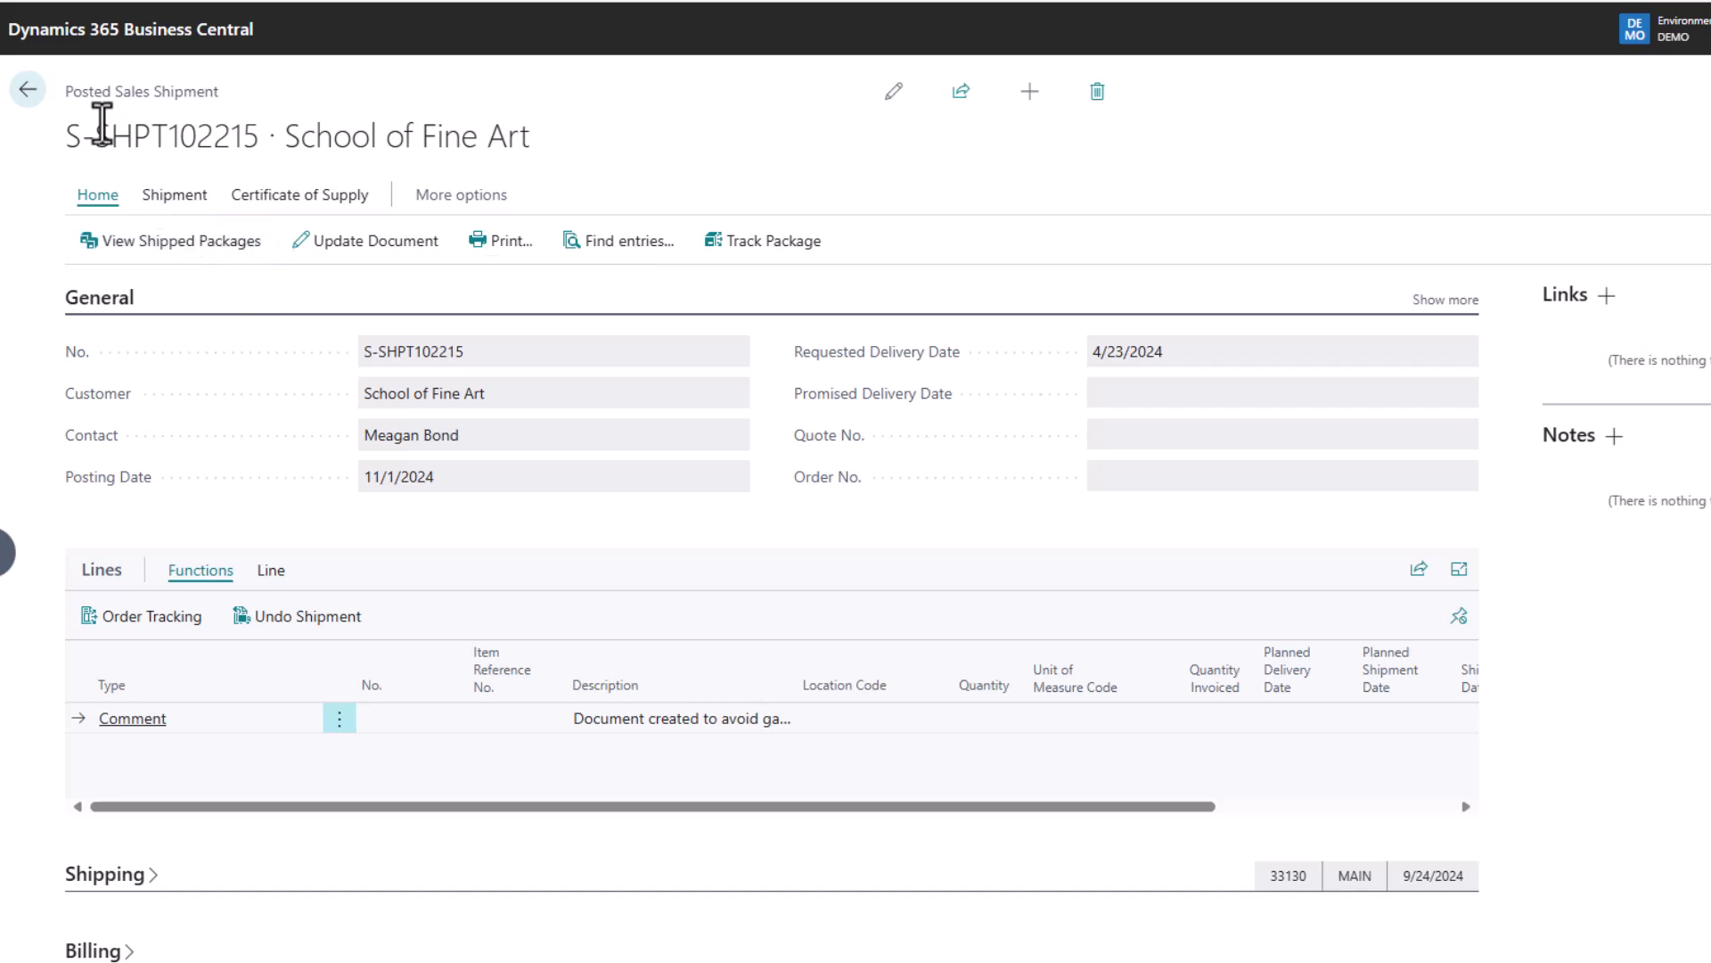
{"action": "left_click", "coordinate": [29, 94]}
{"action": "left_click", "coordinate": [205, 275]}
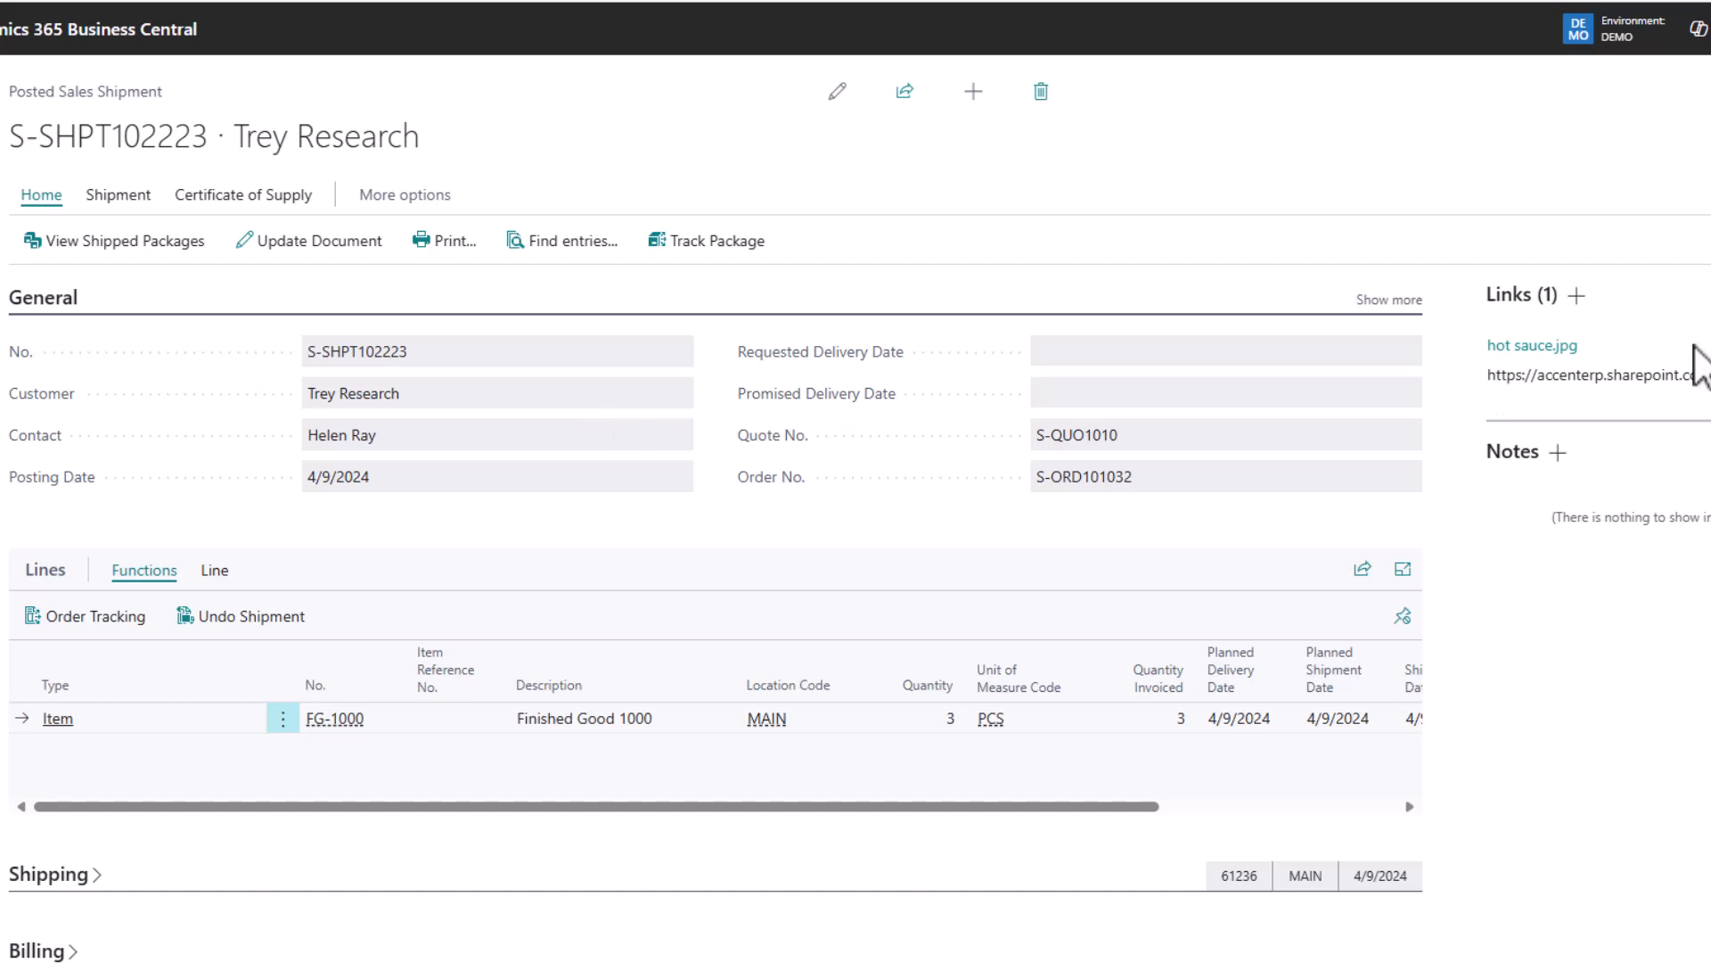
{"action": "left_click", "coordinate": [1532, 350]}
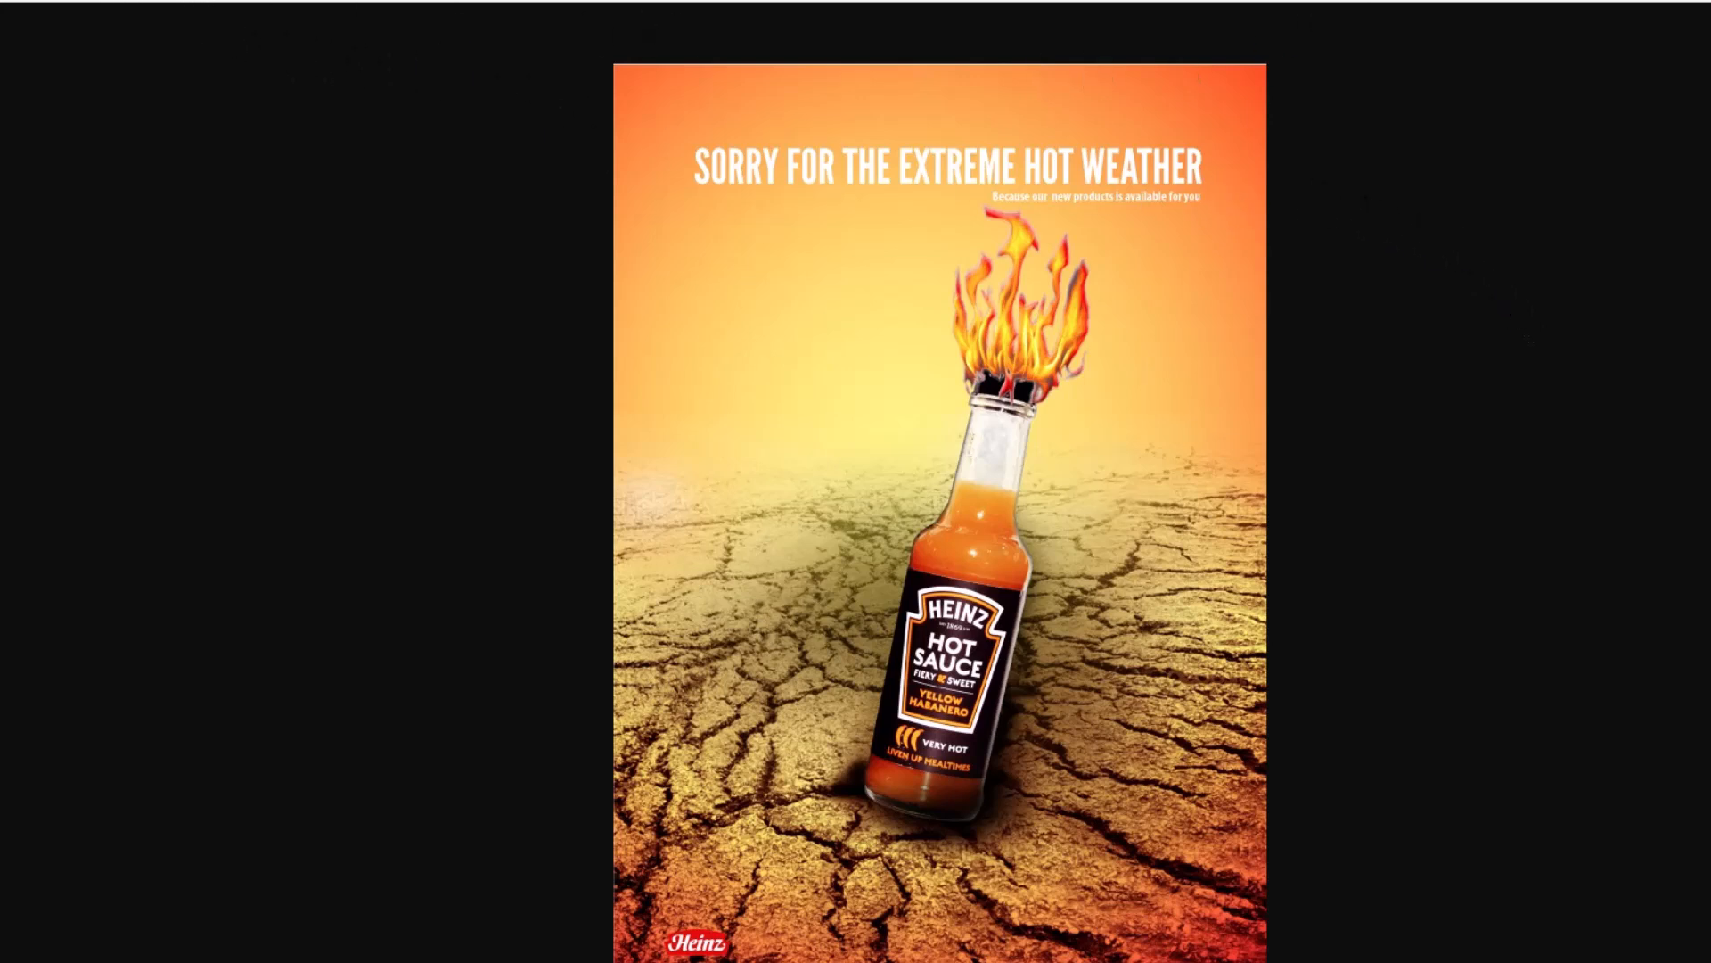
{"action": "left_click", "coordinate": [1025, 1]}
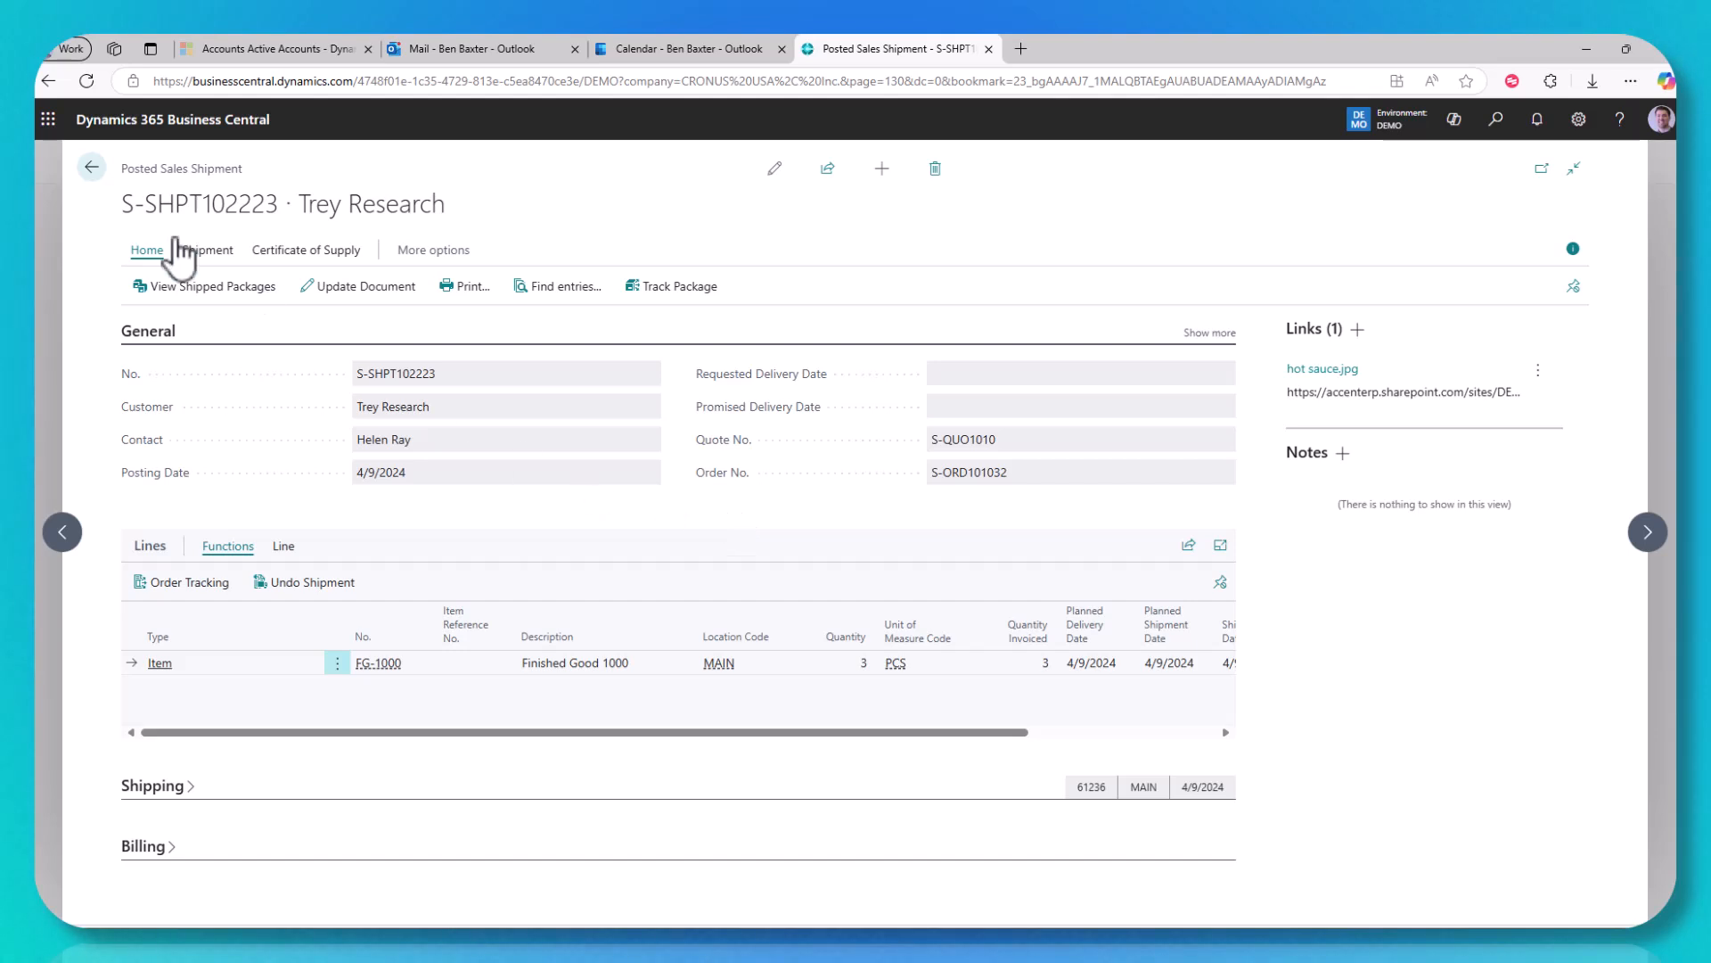
Step: Open Alpine Ski House quote S-QUO1002 from Sales Quotes and view its attachments
{"action": "left_click", "coordinate": [92, 168]}
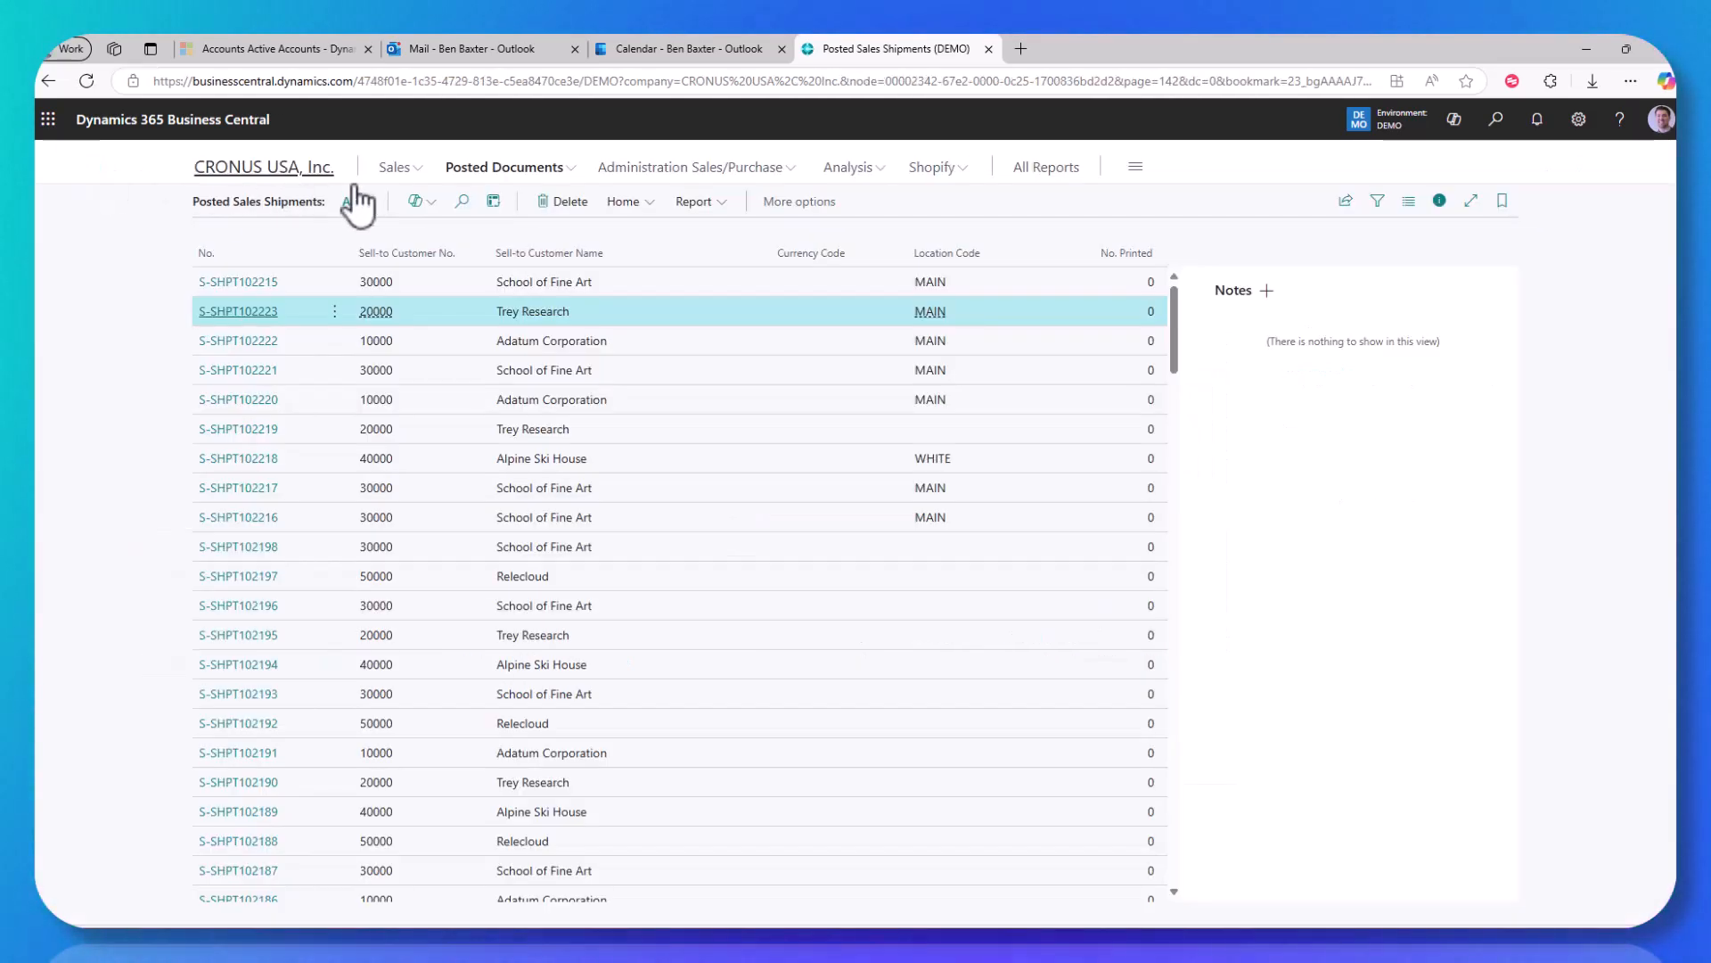
{"action": "left_click", "coordinate": [239, 171]}
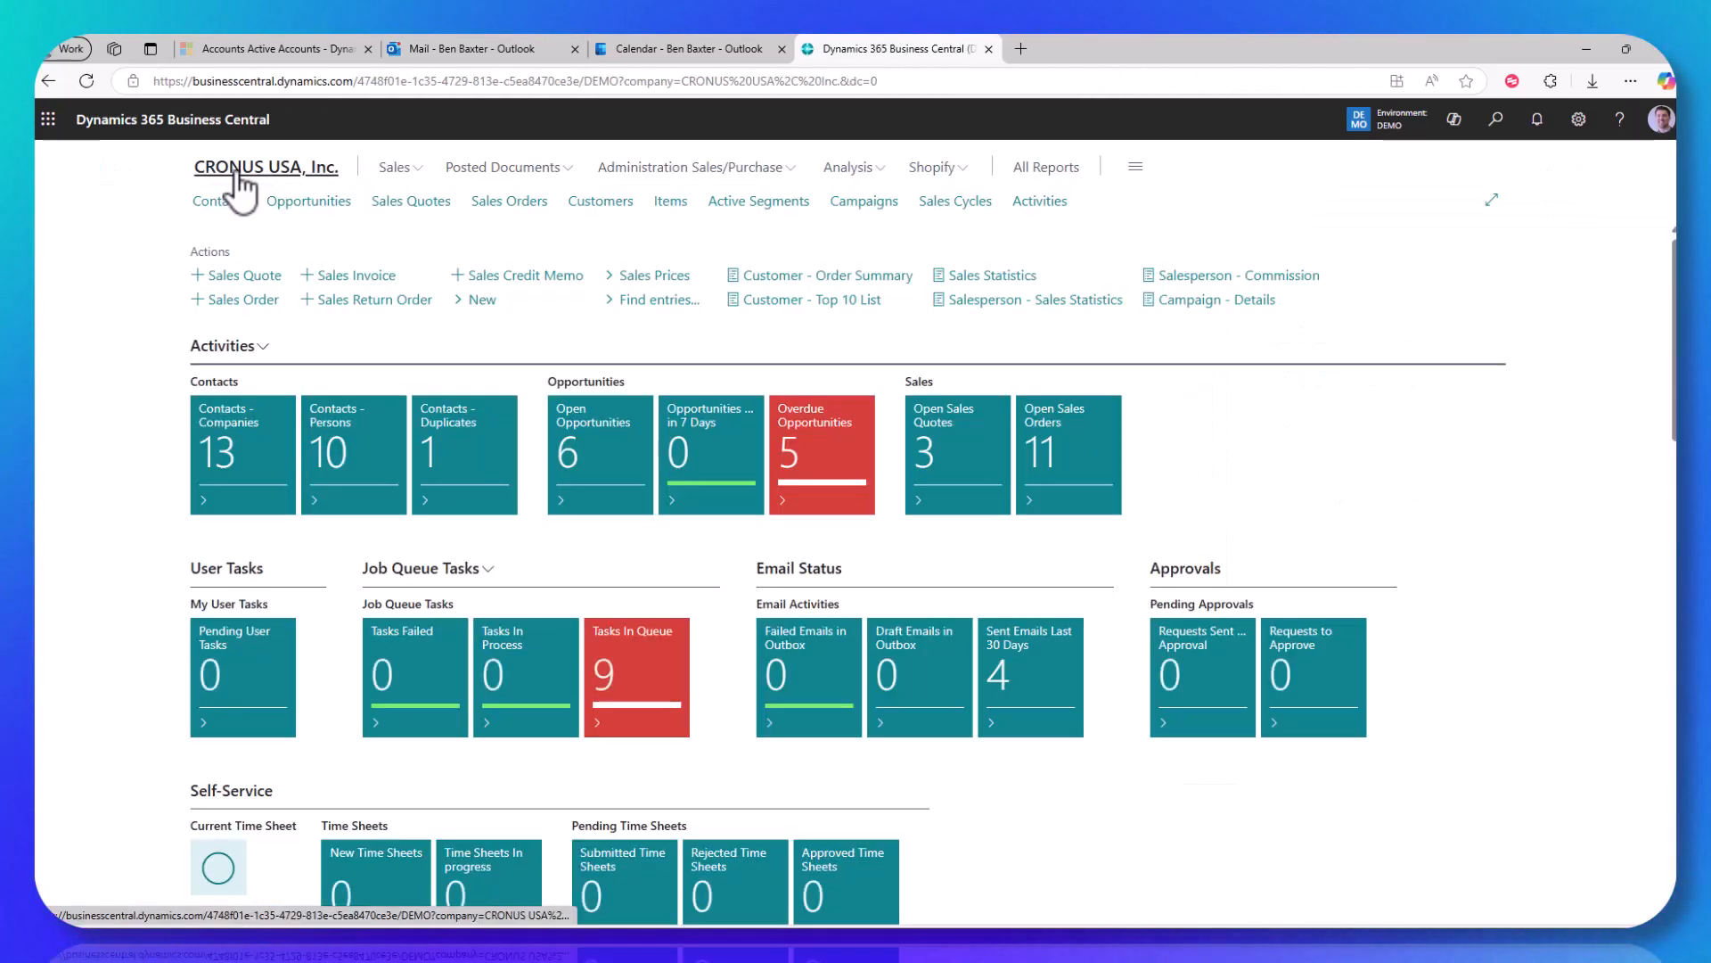
{"action": "left_click", "coordinate": [413, 214]}
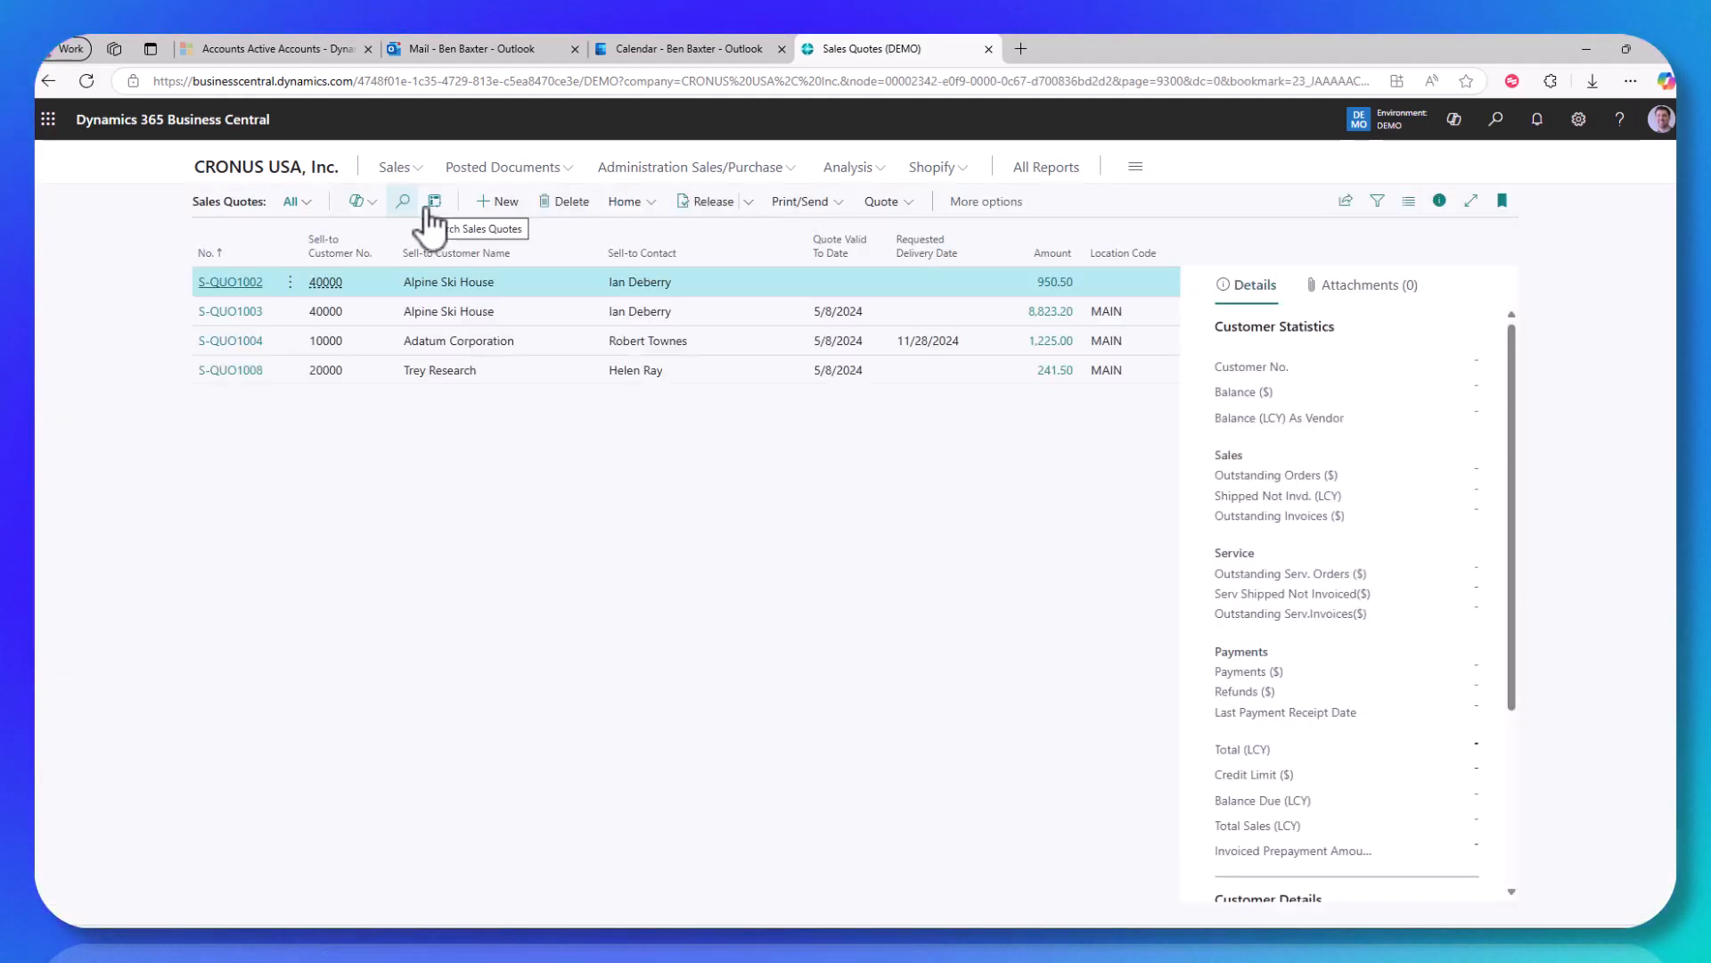
{"action": "left_click", "coordinate": [238, 287]}
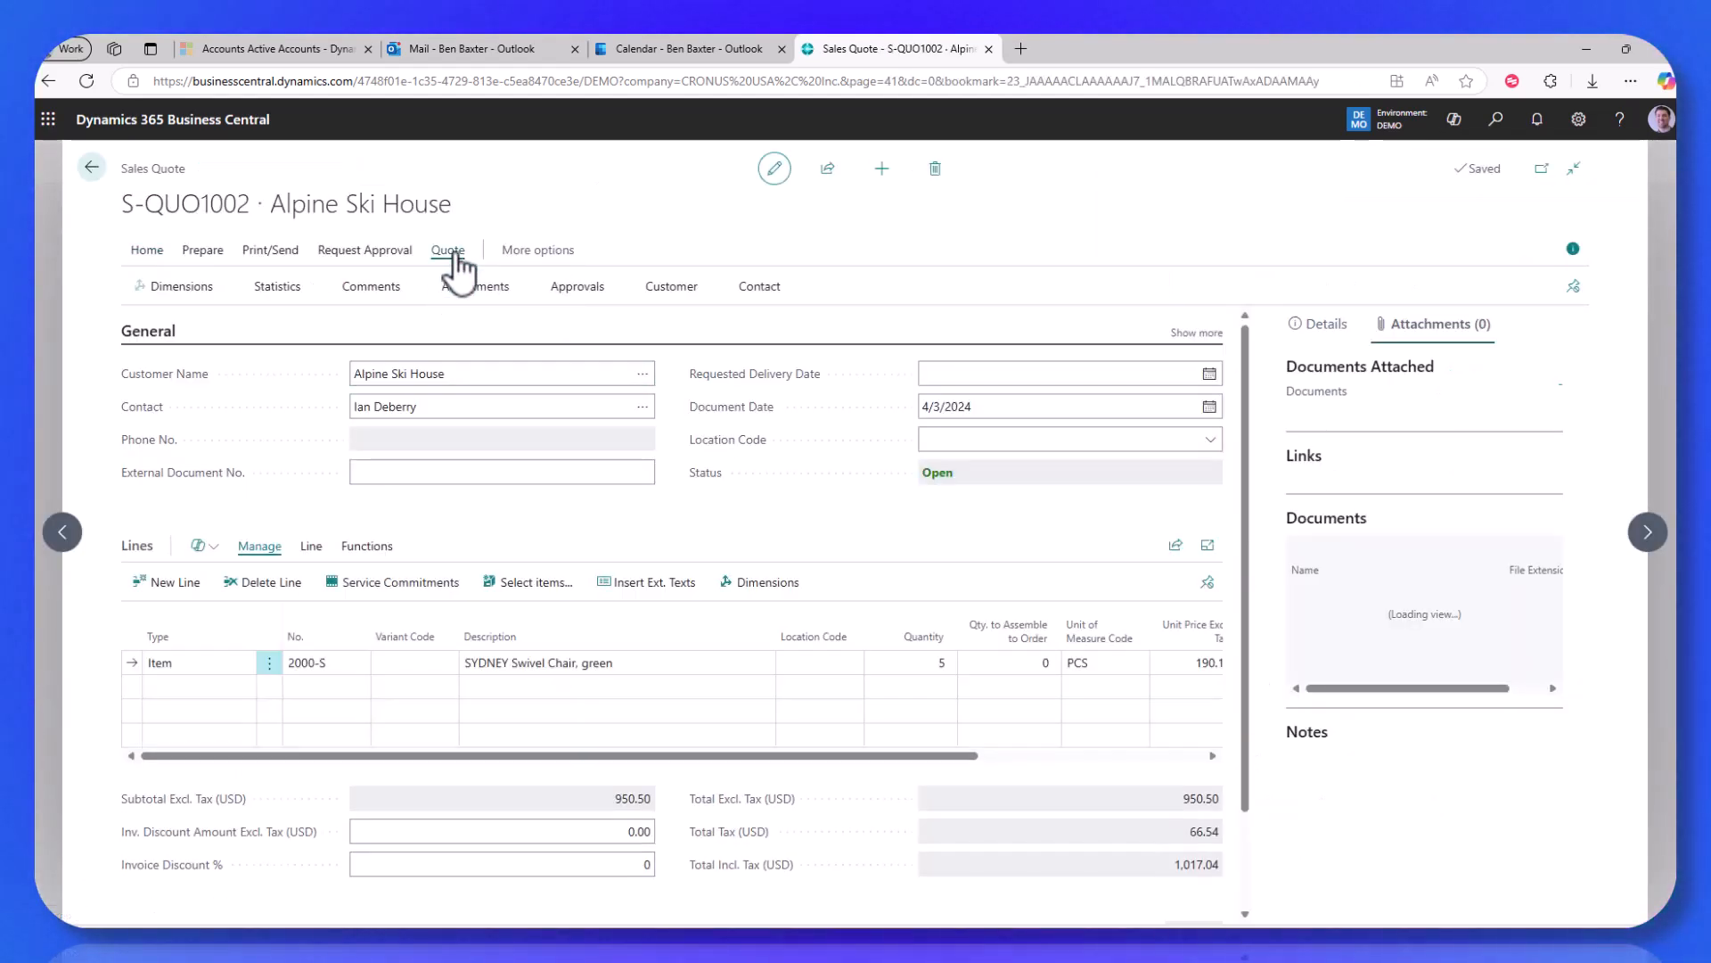
{"action": "left_click", "coordinate": [486, 287]}
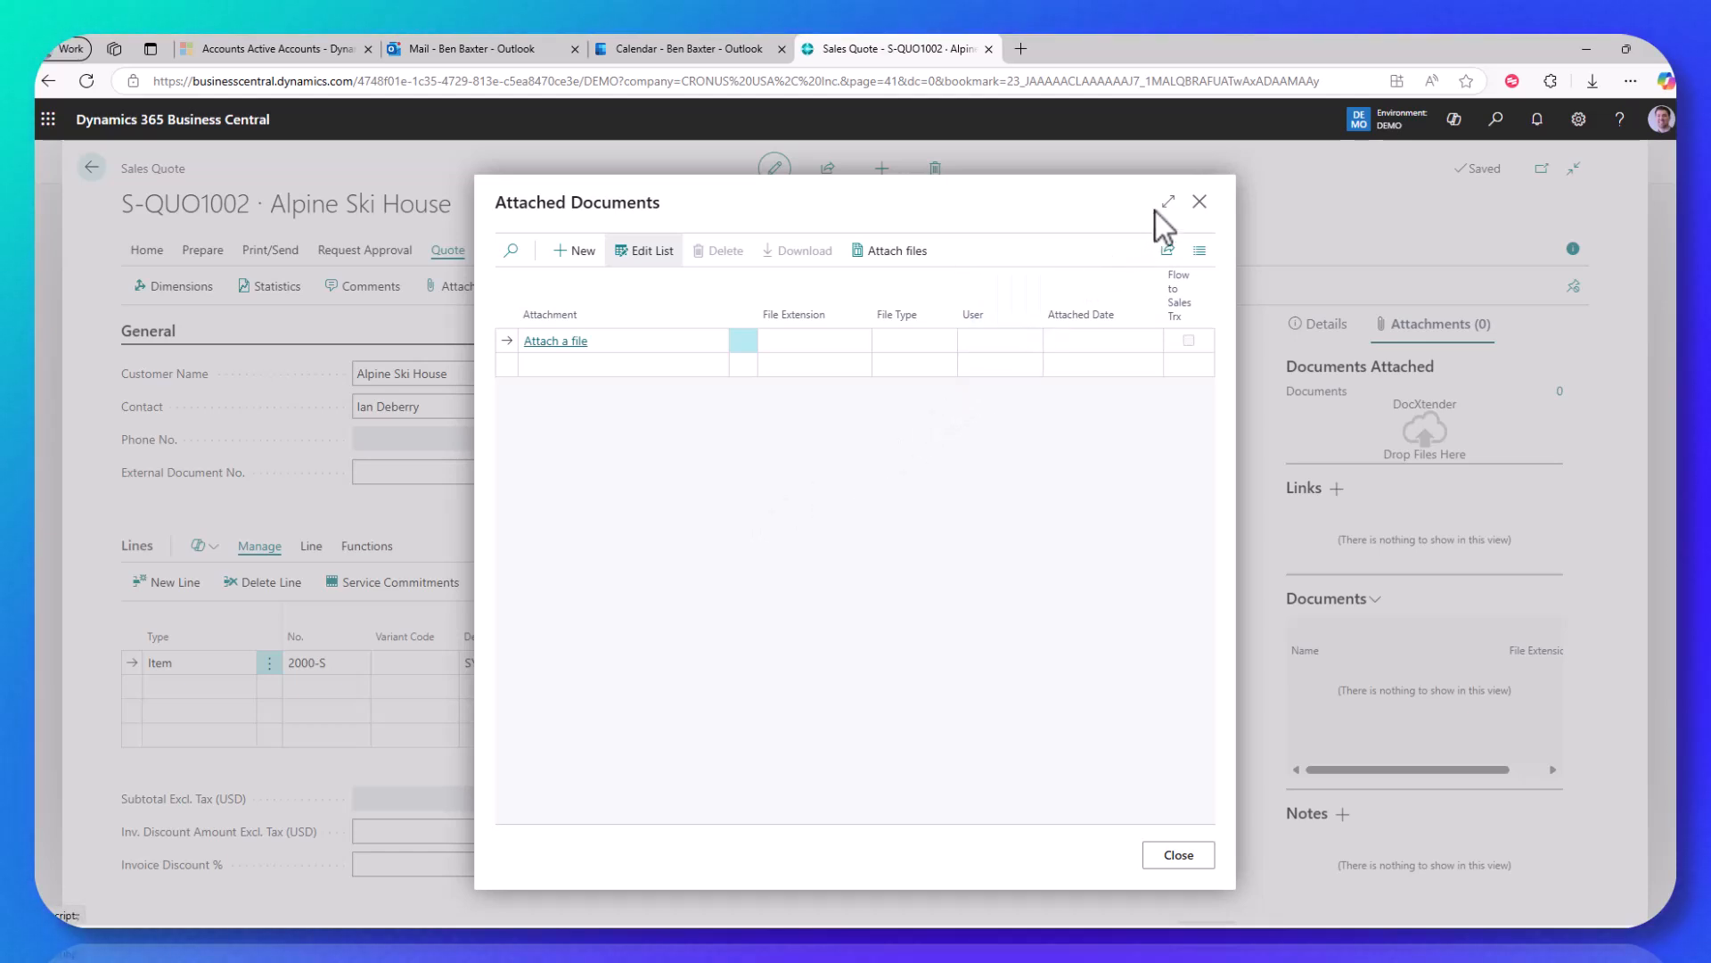
Step: Close the attachments and return to the CRONUS USA, Inc. role centre
{"action": "left_click", "coordinate": [1200, 204]}
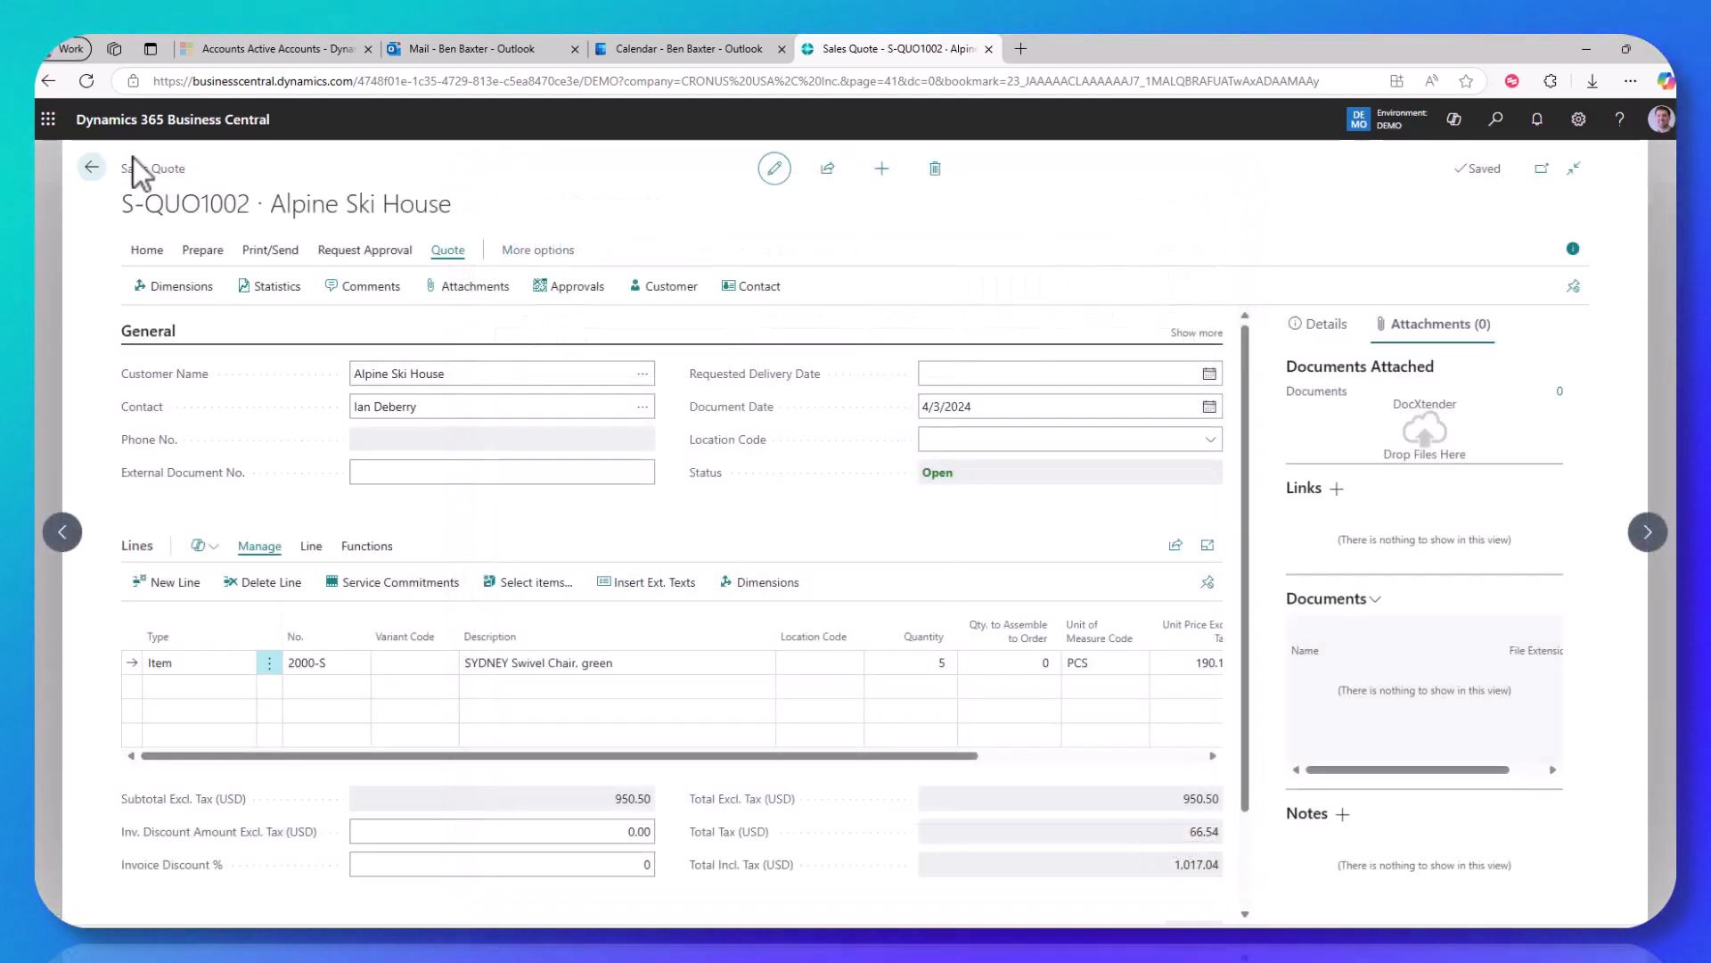
{"action": "left_click", "coordinate": [91, 166]}
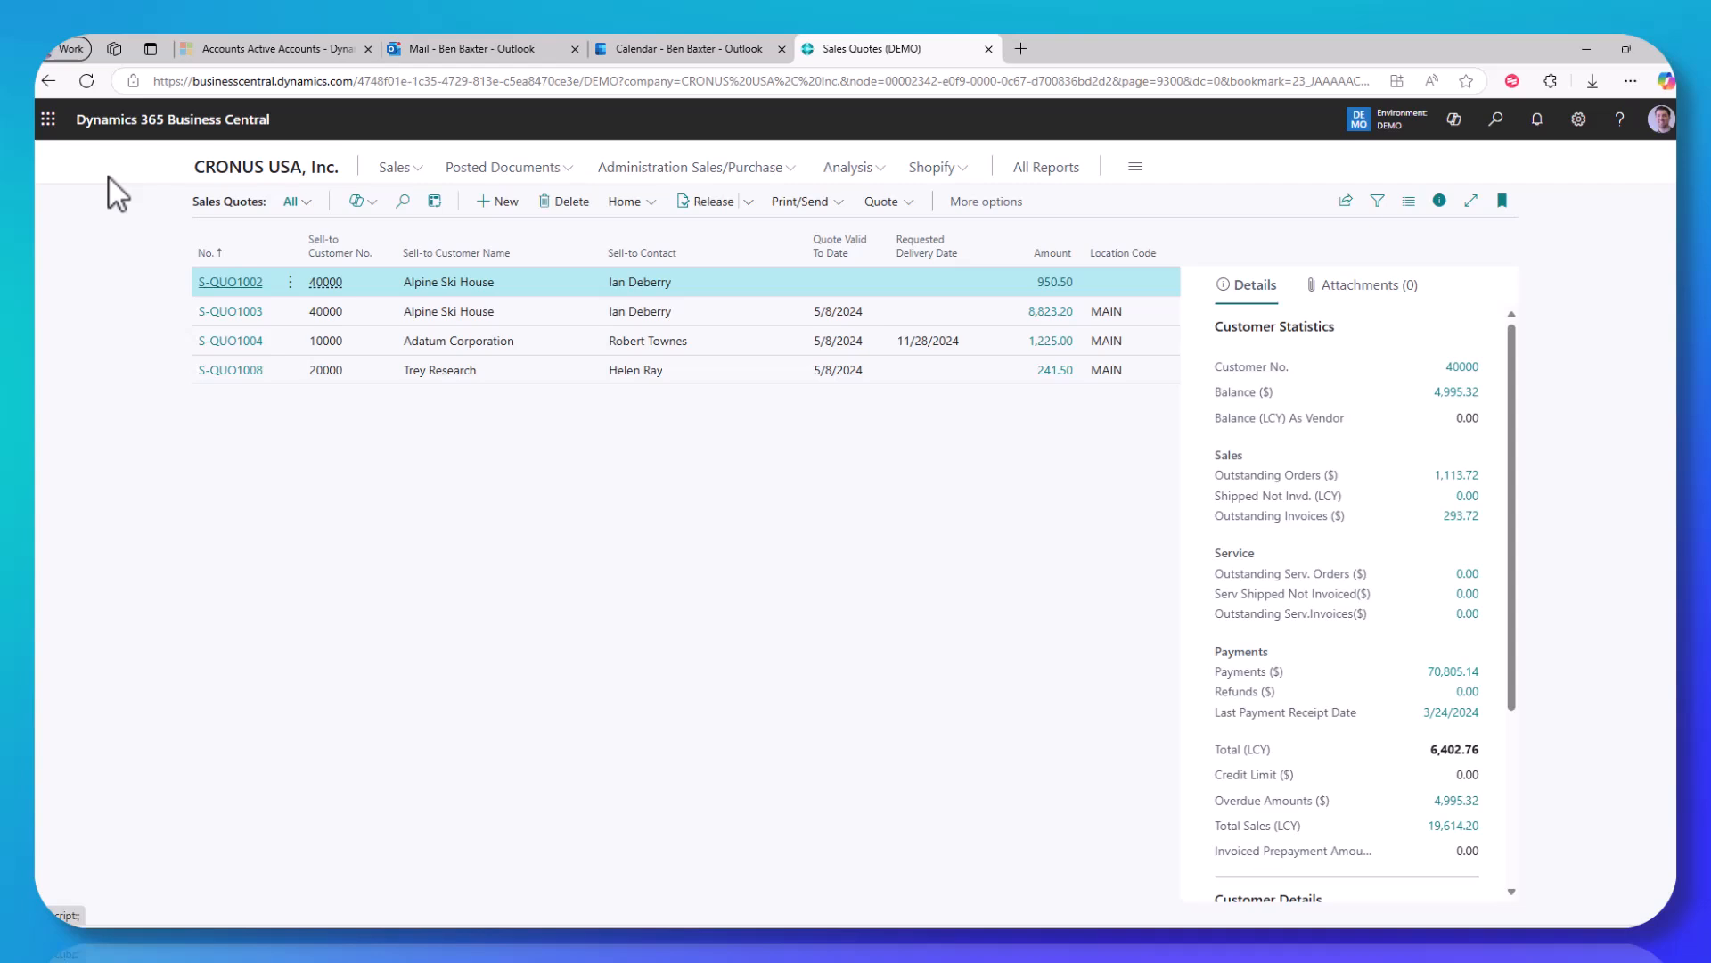
{"action": "left_click", "coordinate": [237, 177]}
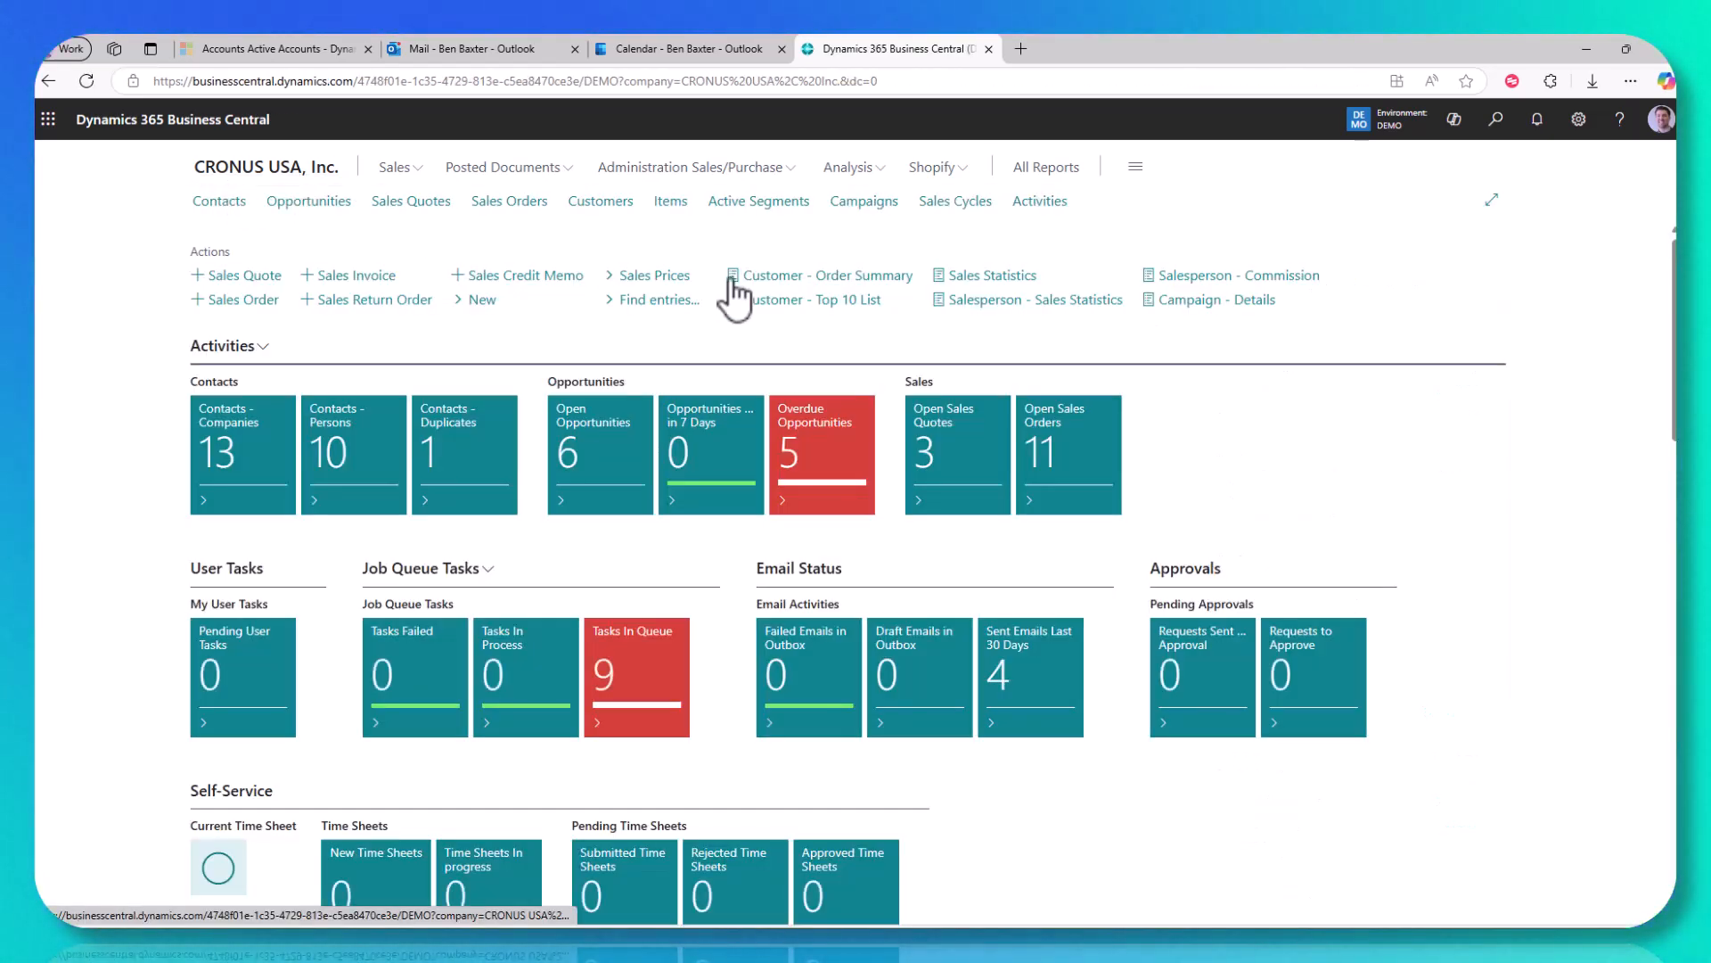